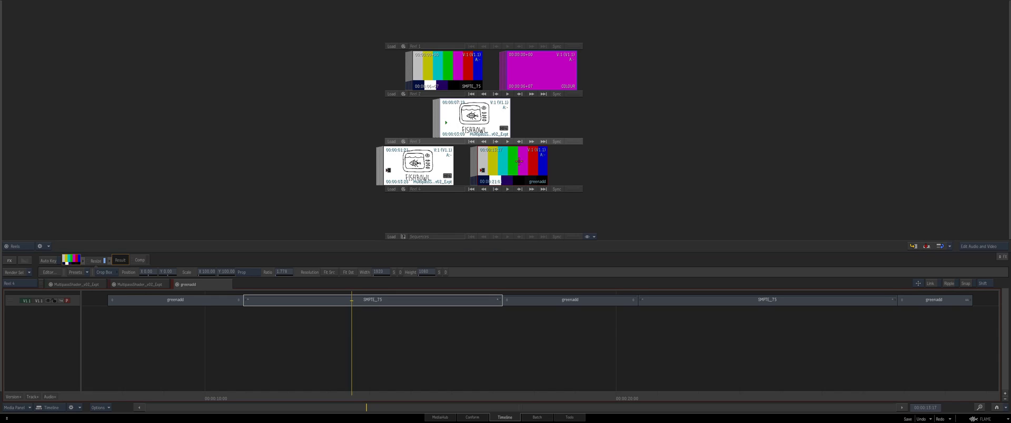
- Examine the greenadd segments along the greenadd sequence, viewing the footage in the player
left_click_drag(514, 162, 528, 162)
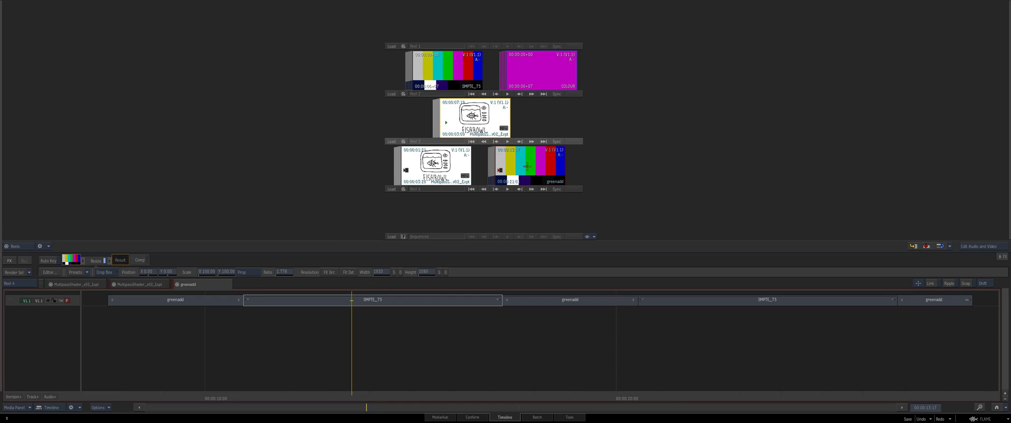
key("j")
key("k")
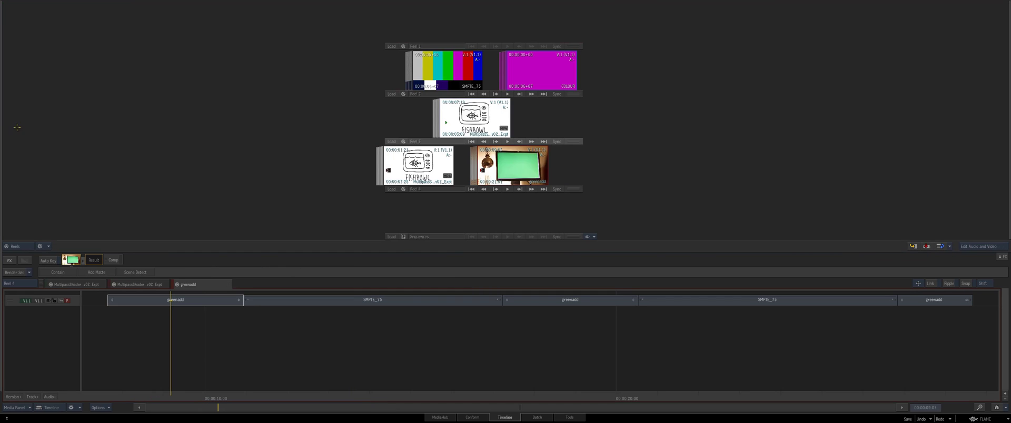
left_click(518, 167)
left_click_drag(518, 348, 514, 353)
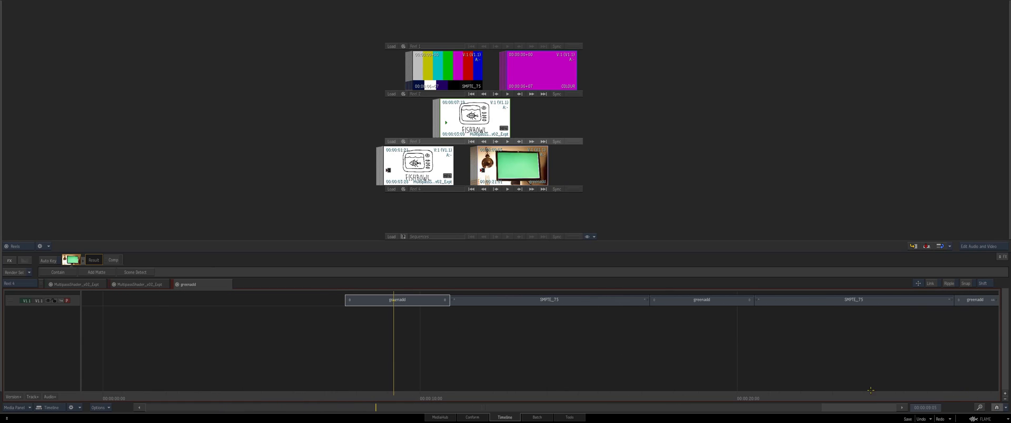
left_click_drag(393, 369, 208, 307)
left_click(258, 300)
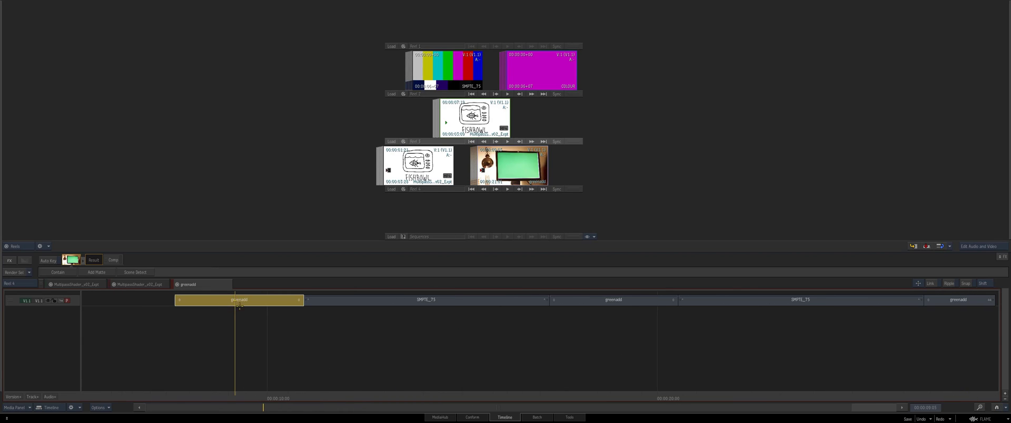
key("grave")
left_click(244, 375)
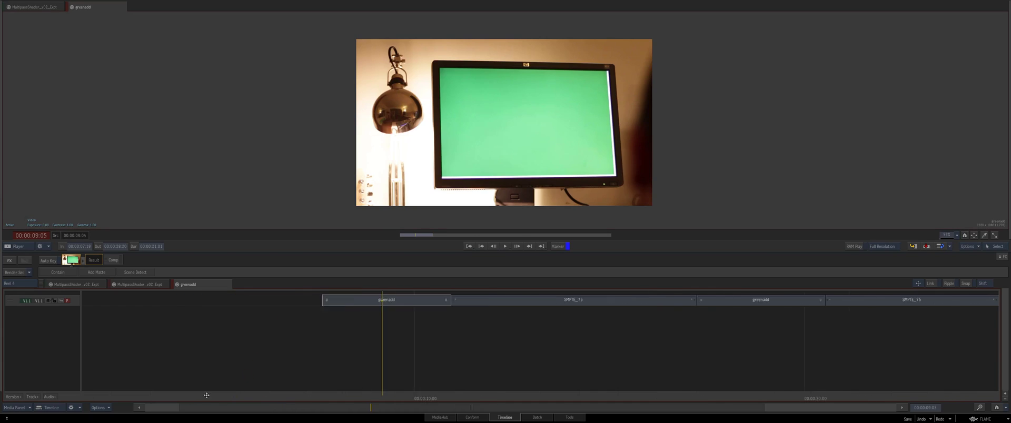
left_click(578, 300)
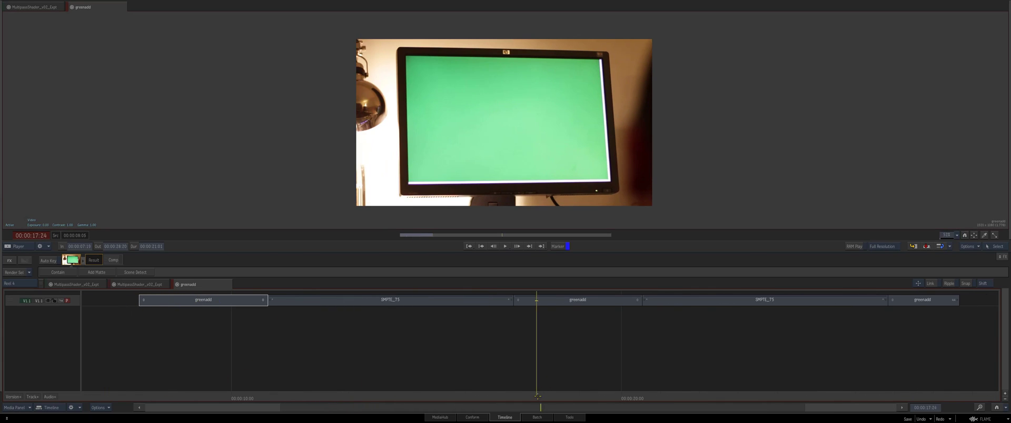
left_click_drag(254, 387, 646, 368)
left_click(900, 392)
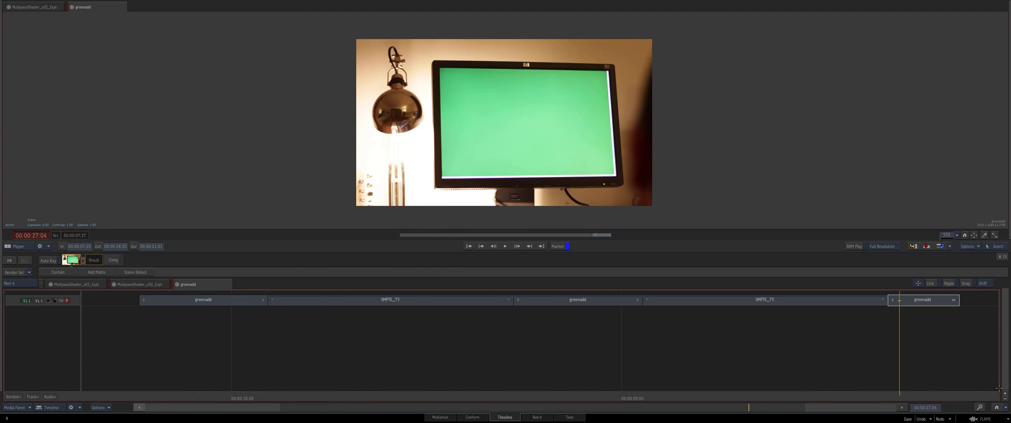
left_click(200, 301)
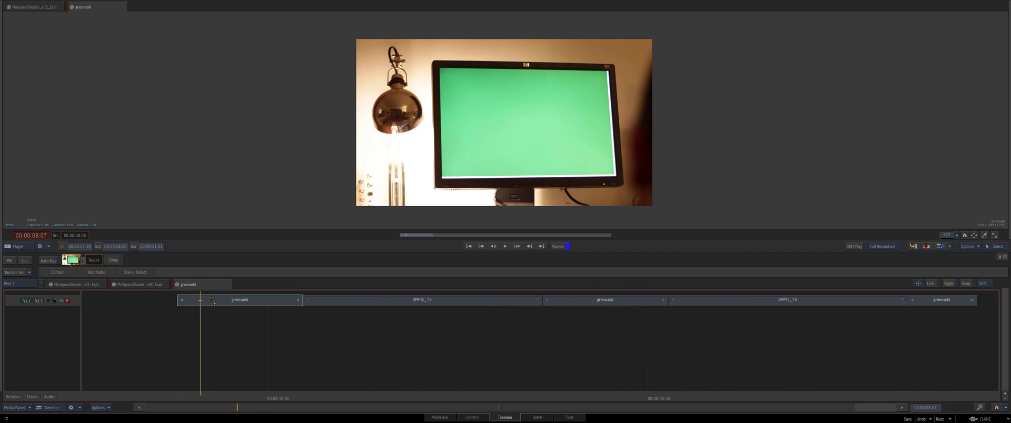
- Add a Batch FX to the first greenadd segment and open its schematic
left_click(212, 301)
double_click(71, 259)
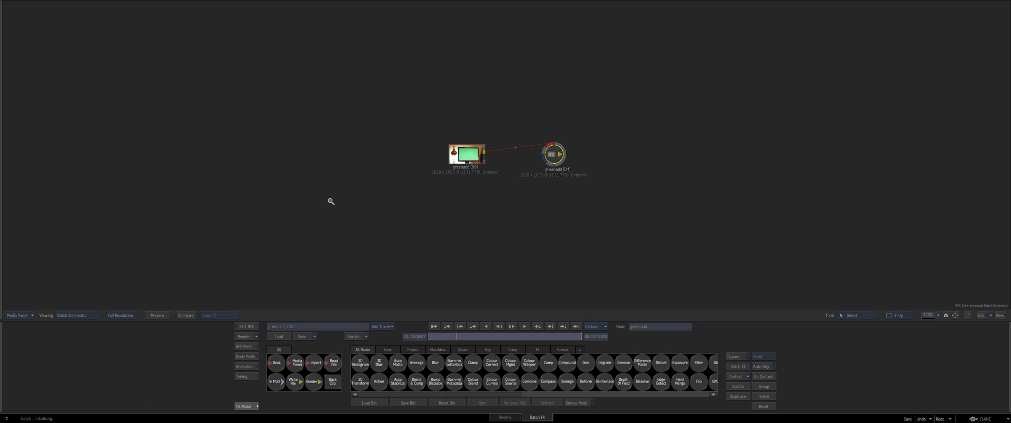
left_click(246, 327)
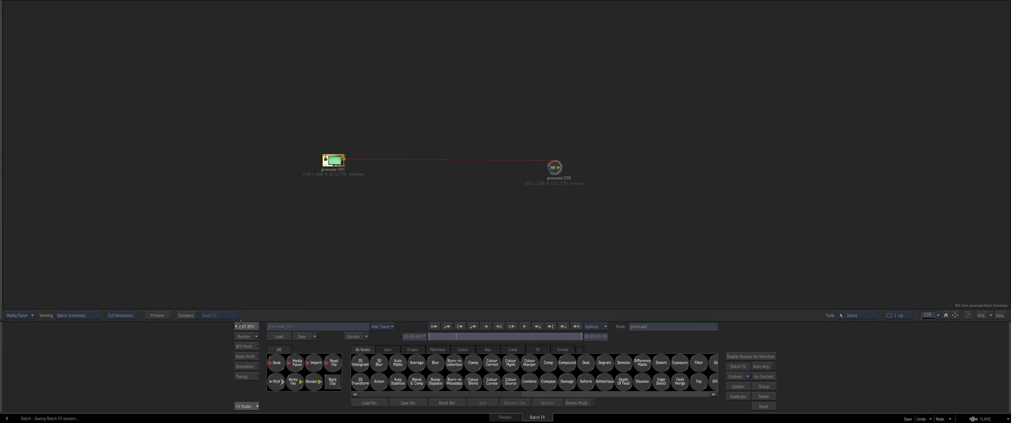
left_click(89, 260)
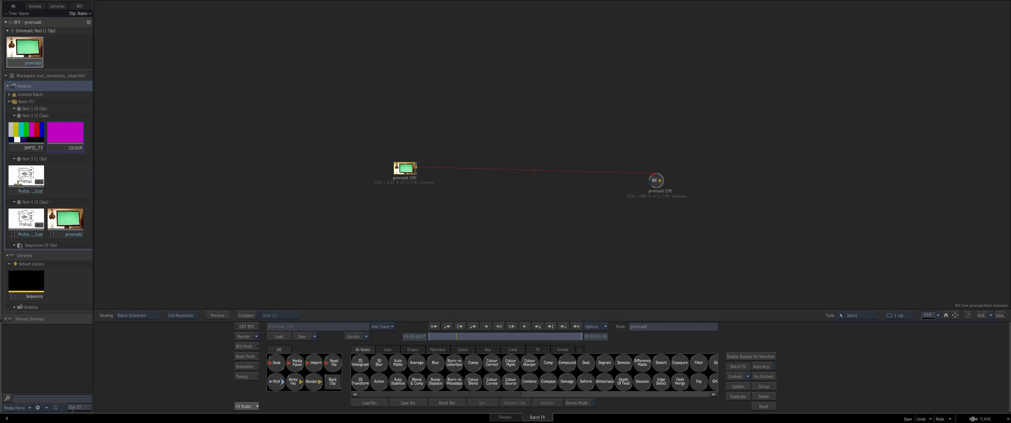
- Bring the MultipassShader clip from Reel 3 into the Batch FX schematic and connect a Blur node after it
left_click(21, 182)
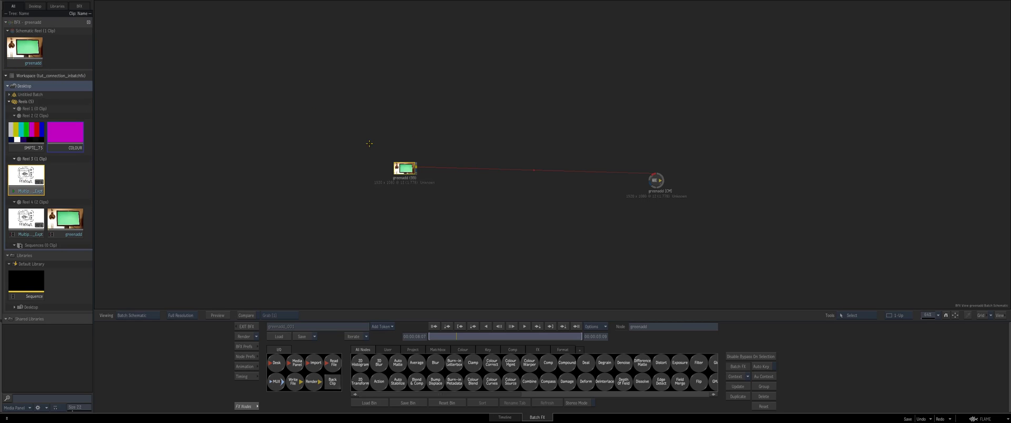
left_click_drag(21, 182, 419, 125)
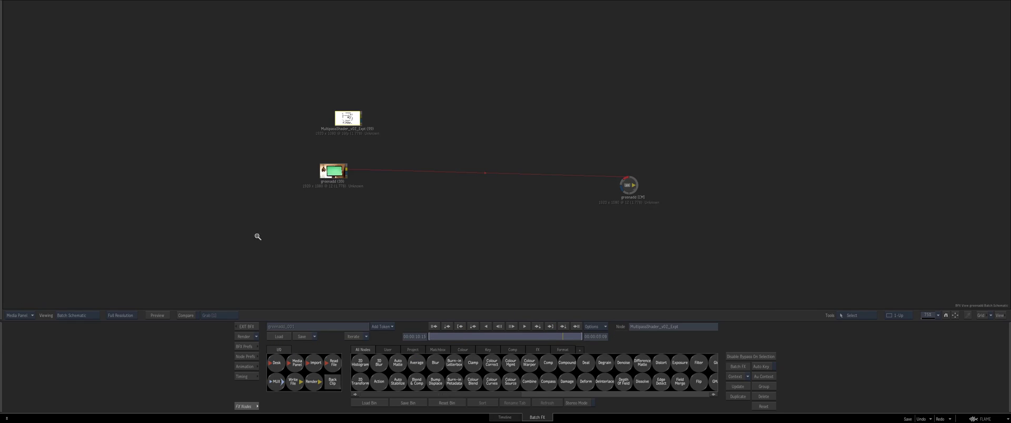
left_click(462, 350)
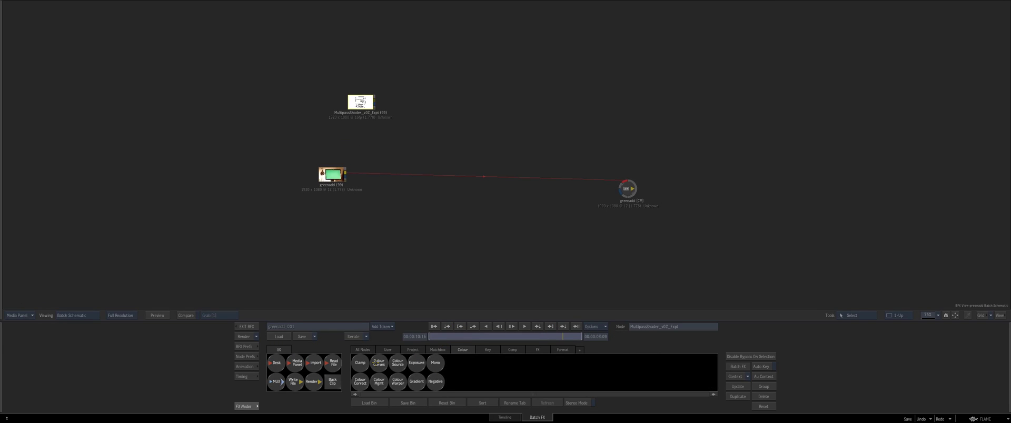
left_click(363, 350)
left_click_drag(435, 363, 416, 115)
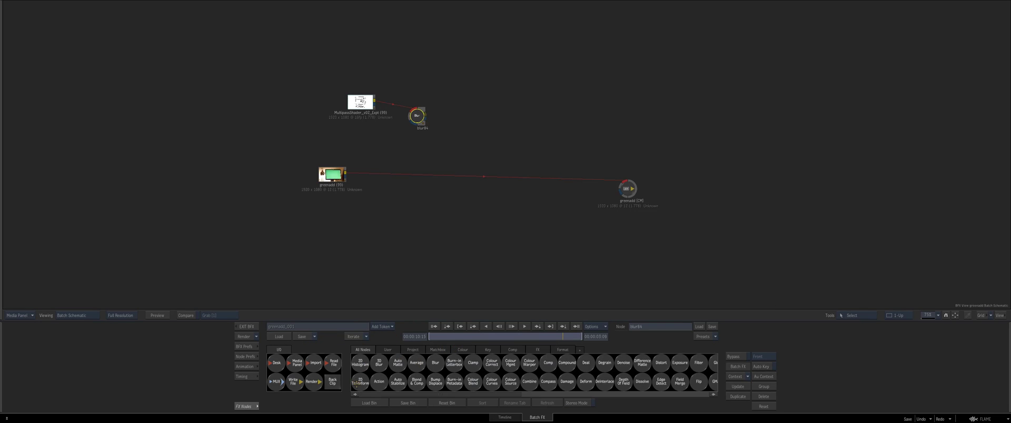
- Connect a Colour Correct node after the Blur node and tint the Fishbowl drawing magenta
left_click_drag(492, 363, 437, 135)
double_click(437, 135)
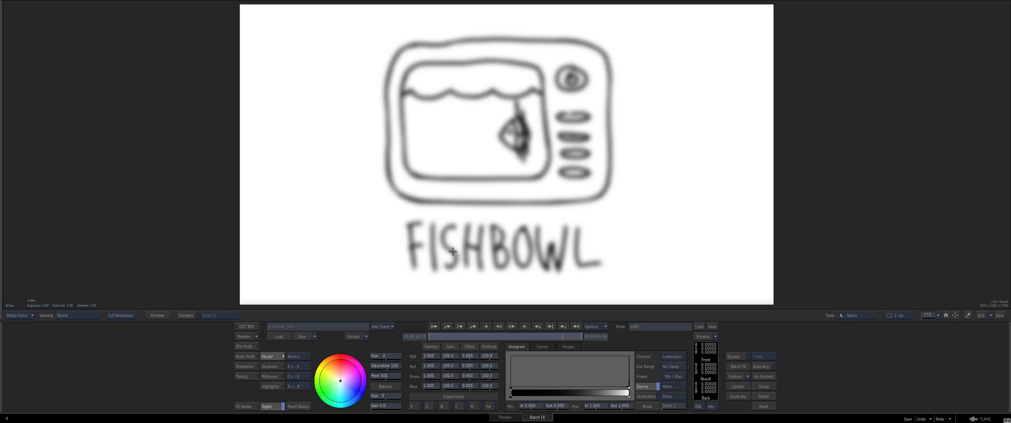
left_click_drag(341, 381, 356, 376)
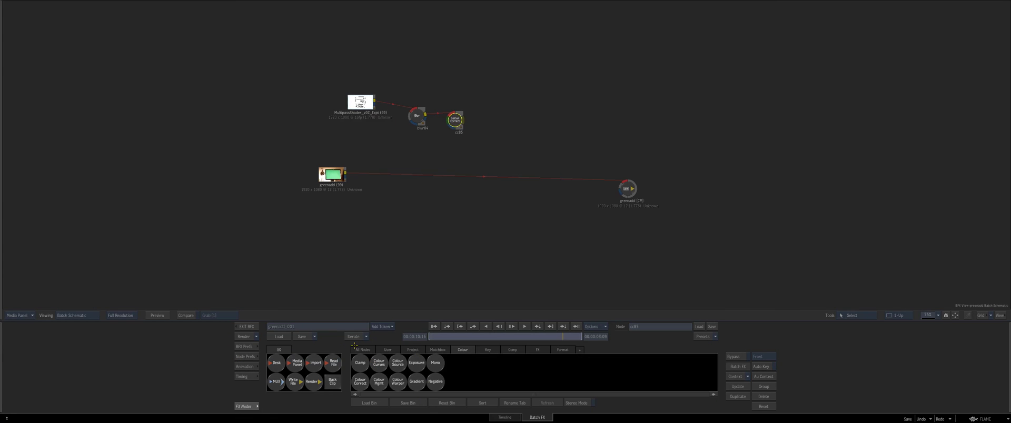
- Insert an Action node between the greenadd clip and the output, and feed the Colour Correct result into its media input
left_click(363, 350)
left_click_drag(379, 381, 526, 179)
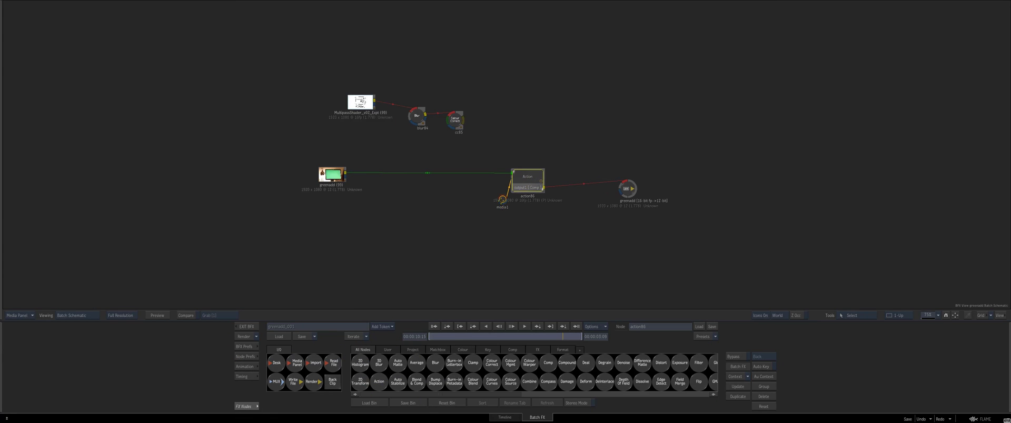
left_click_drag(501, 211, 459, 119)
double_click(531, 172)
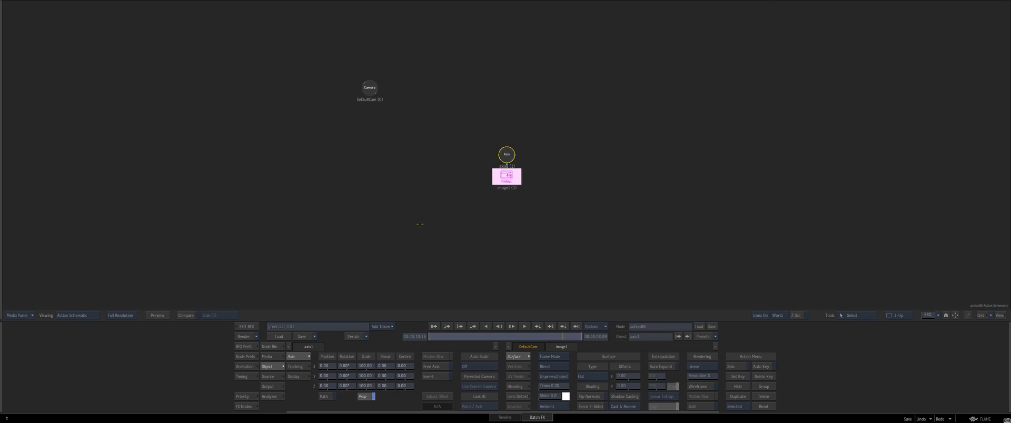
- Scale down the Fishbowl image in Action and position it over the monitor's green screen
key("F4")
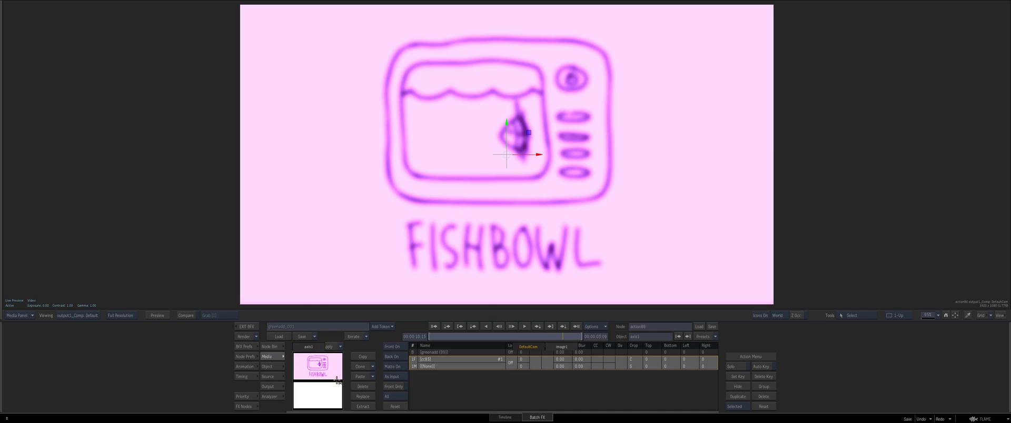
left_click_drag(338, 381, 341, 383)
left_click_drag(505, 158, 513, 210)
key("Escape")
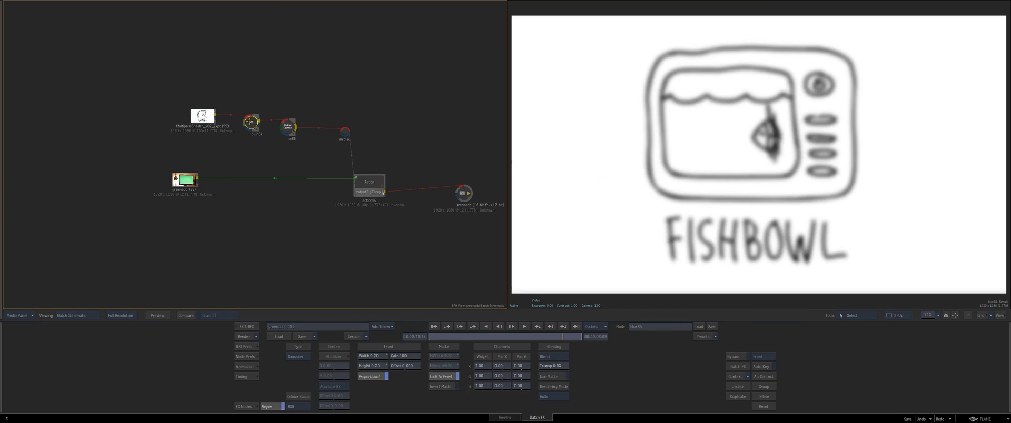
- Create a BFX clip from the Colour Correct node
left_click(289, 126)
scroll(413, 218, "up", 1)
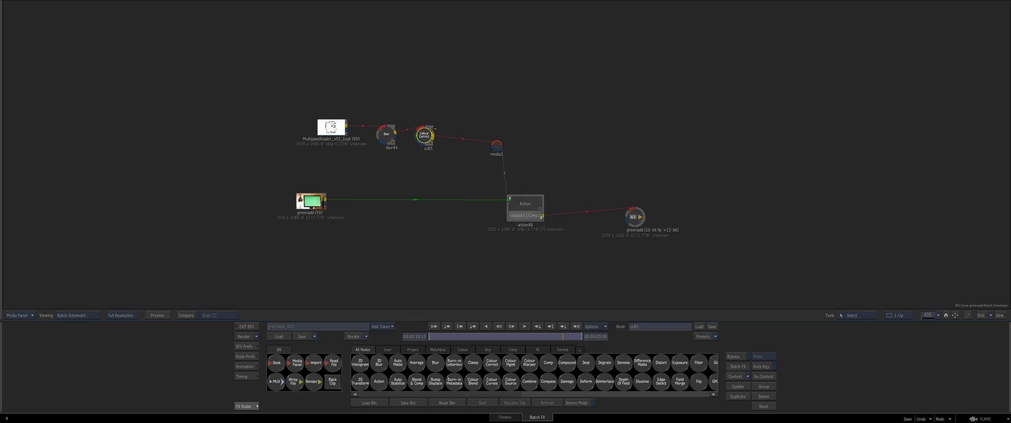
scroll(467, 191, "up", 1)
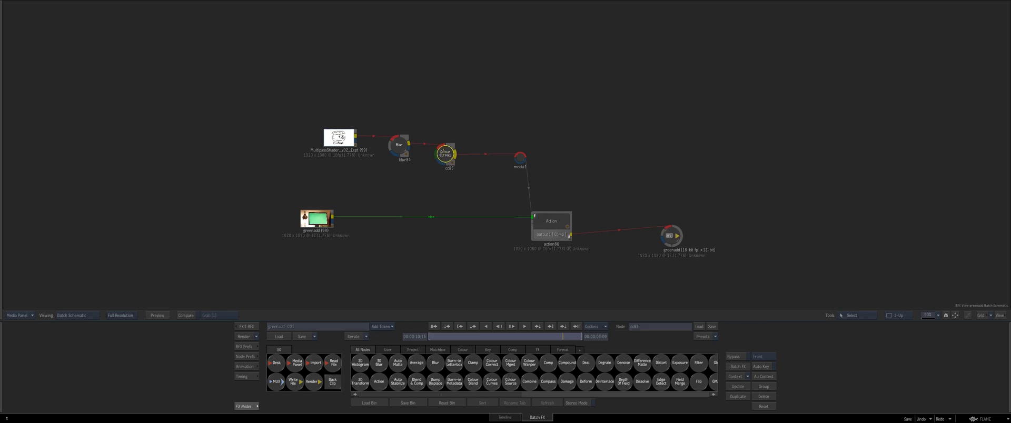
right_click(465, 156)
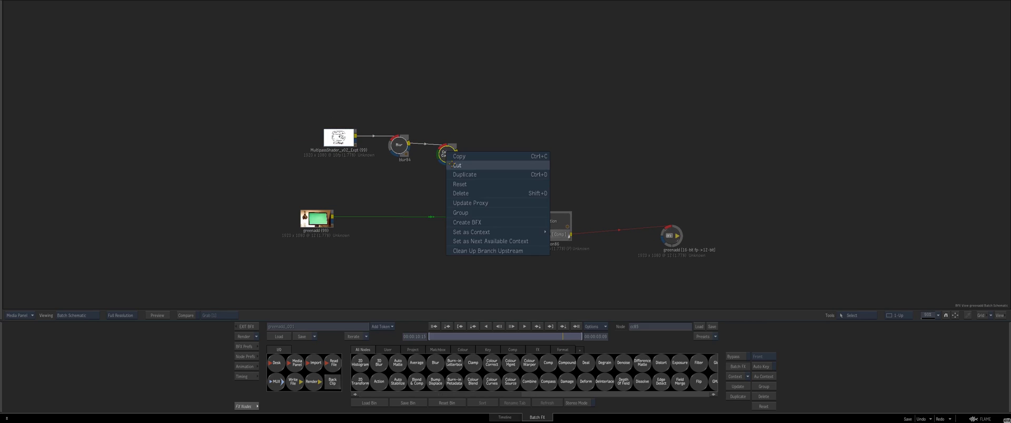
left_click(474, 221)
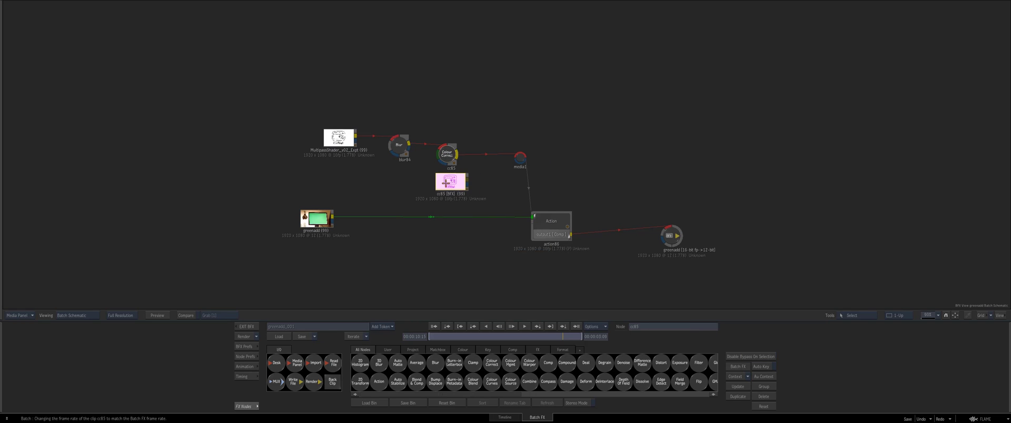
- Open the new BFX clip's timeline and examine which commands its segment offers
right_click(455, 184)
left_click(500, 295)
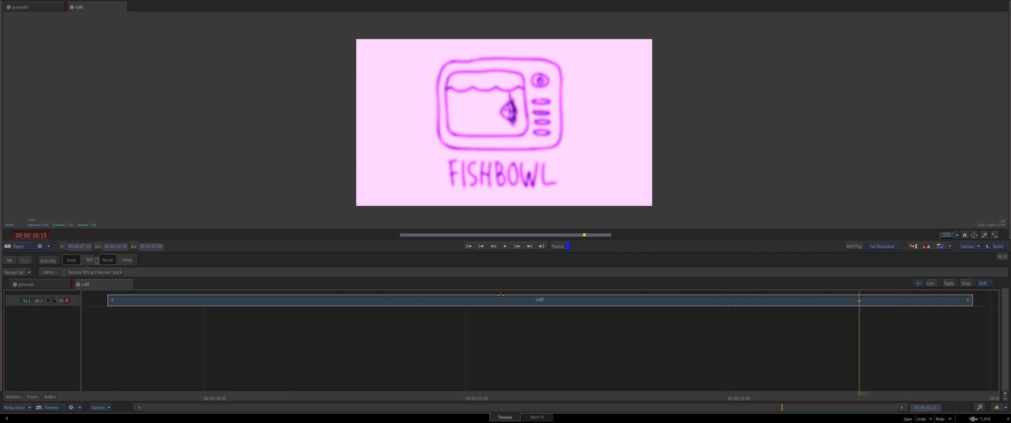
right_click(473, 299)
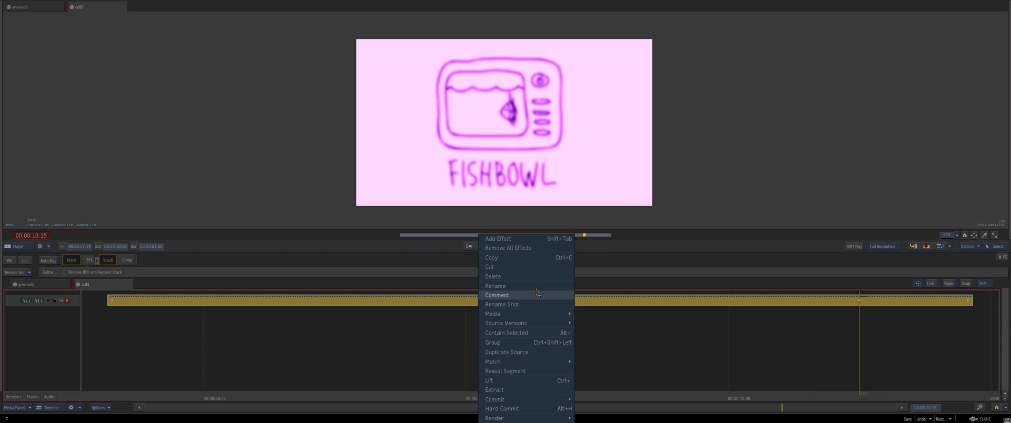
left_click(606, 333)
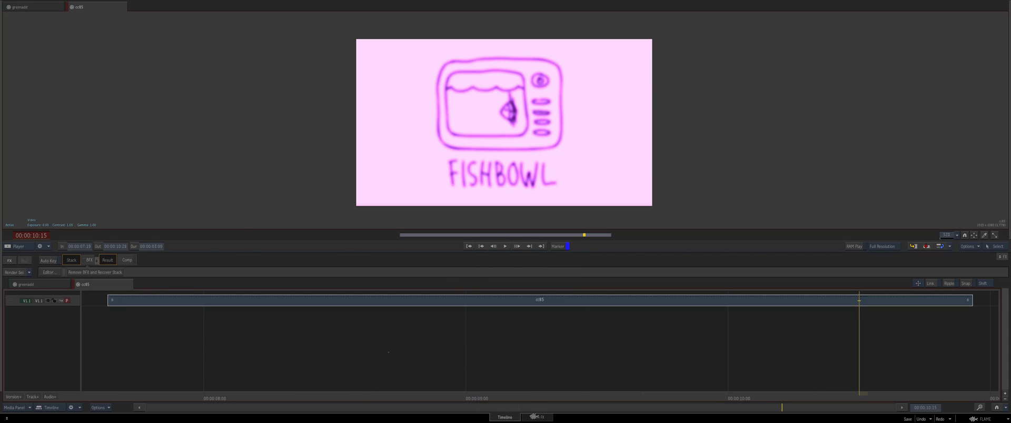
left_click(537, 417)
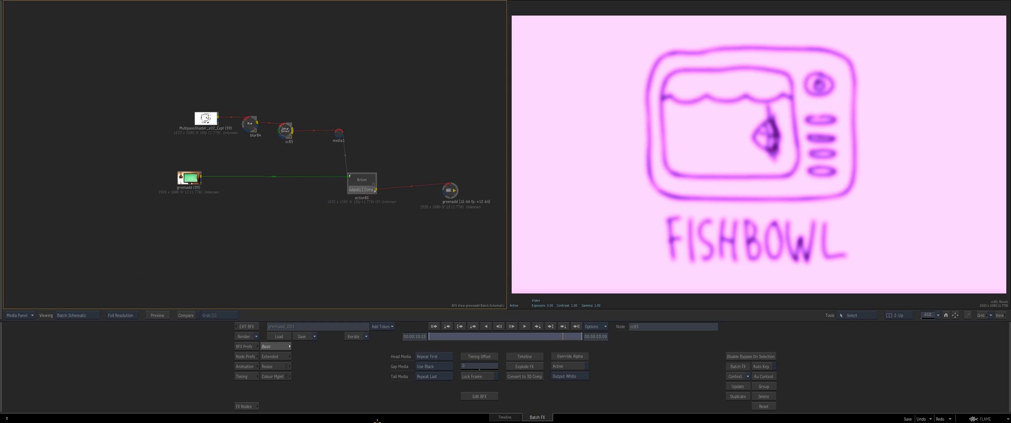
- Return to the greenadd sequence on the desktop and examine the segment connection commands available for its segments
left_click(246, 327)
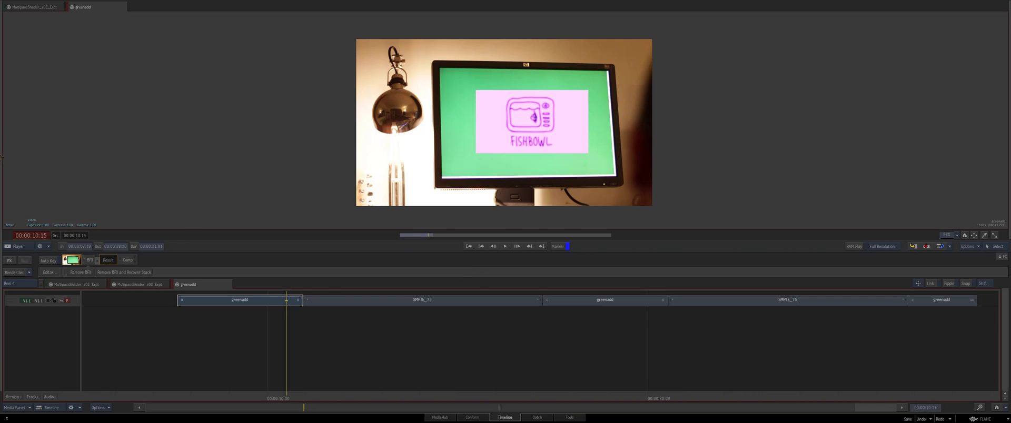
key("Escape")
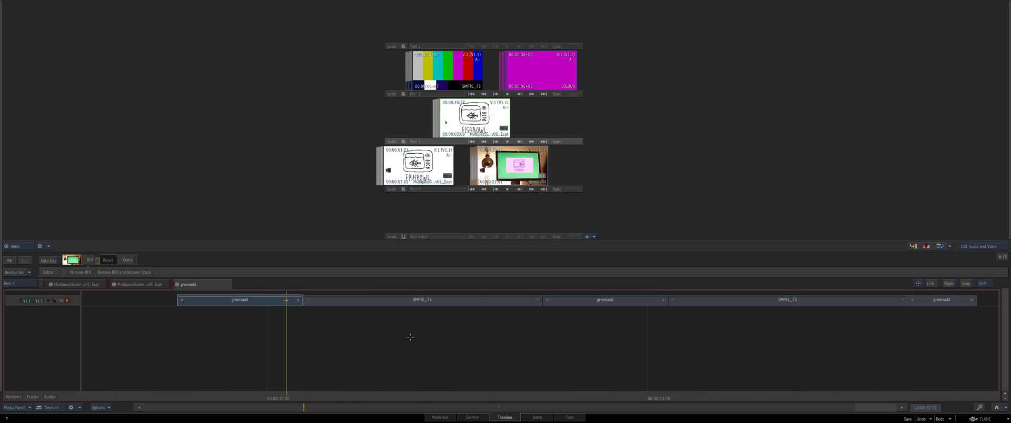
right_click(380, 301)
left_click(361, 332)
scroll(284, 352, "down", 1)
left_click(252, 305)
right_click(252, 305)
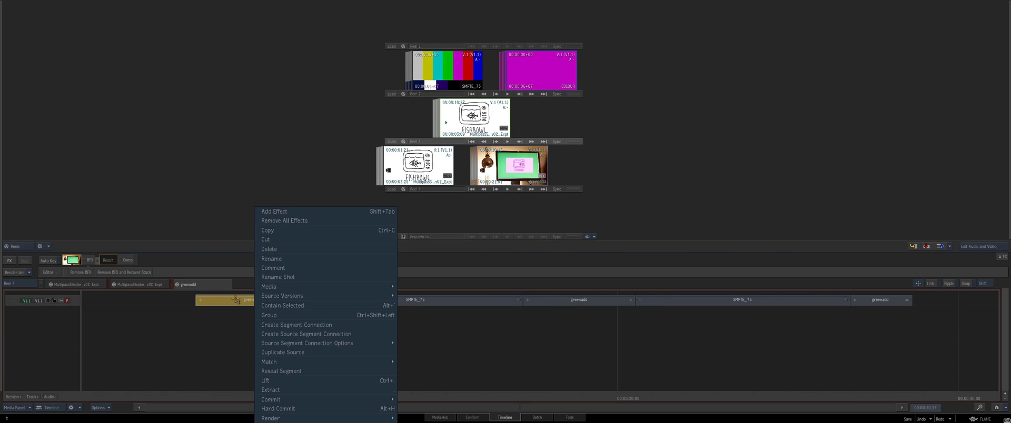
left_click(236, 301)
- Open the first greenadd segment's Batch FX, reposition the Colour Correct node and create another BFX clip from it
double_click(235, 302)
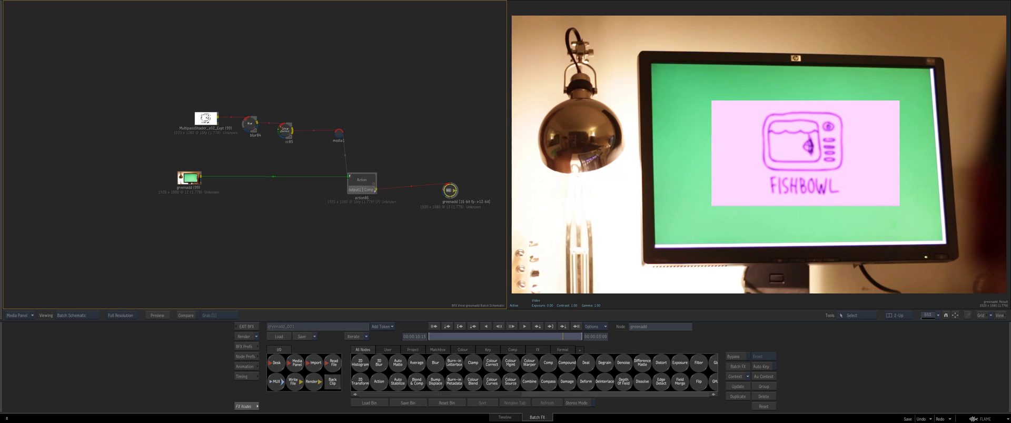
left_click(285, 130)
left_click_drag(285, 130, 263, 100)
double_click(263, 100)
right_click(263, 99)
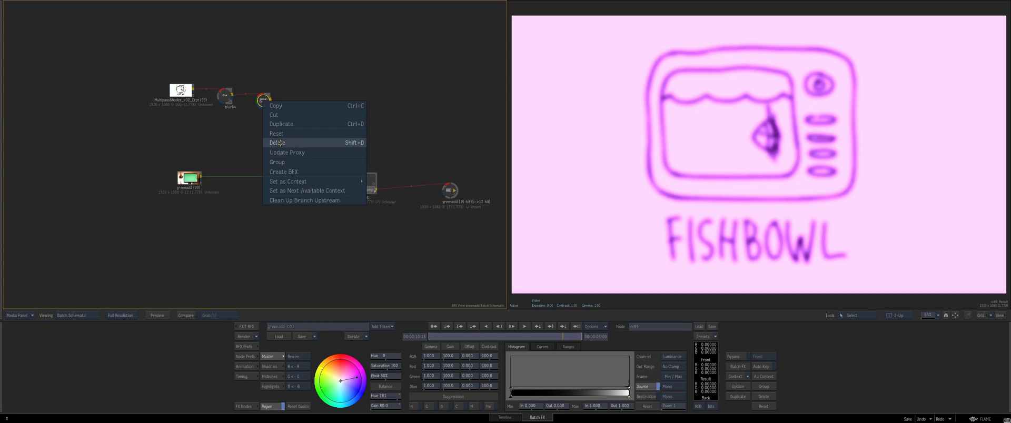
left_click(295, 172)
- Examine the commands available for the new BFX clip, and those for the first greenadd segment back in the sequence
right_click(269, 131)
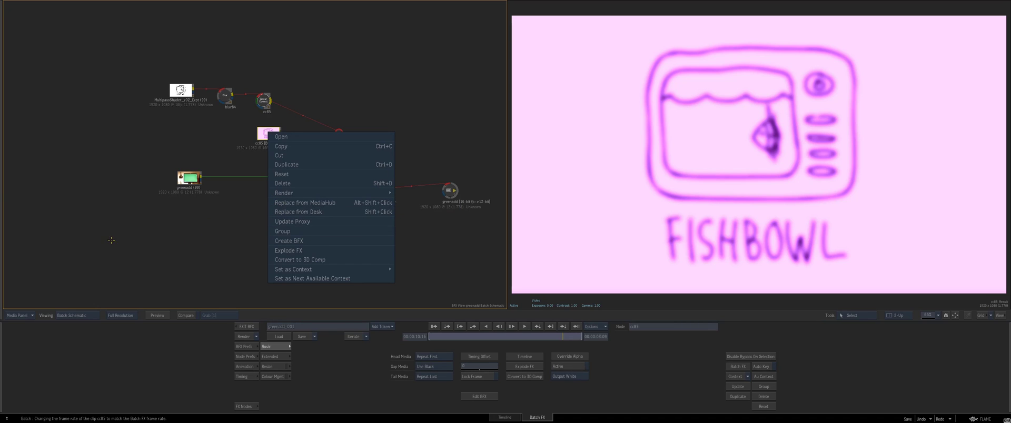
key("Escape")
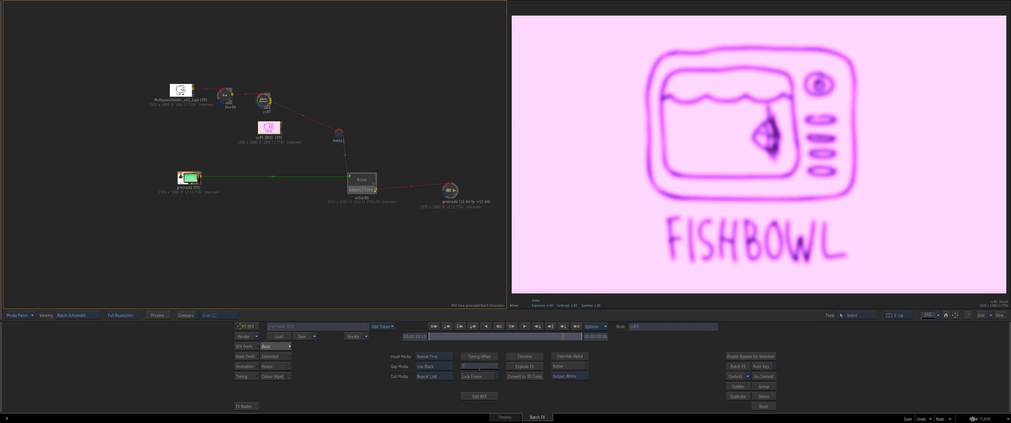
left_click(238, 326)
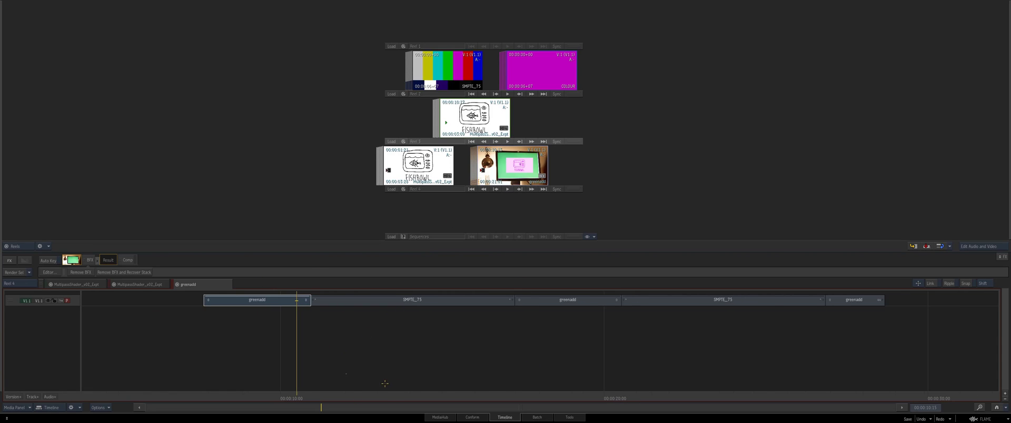
right_click(269, 299)
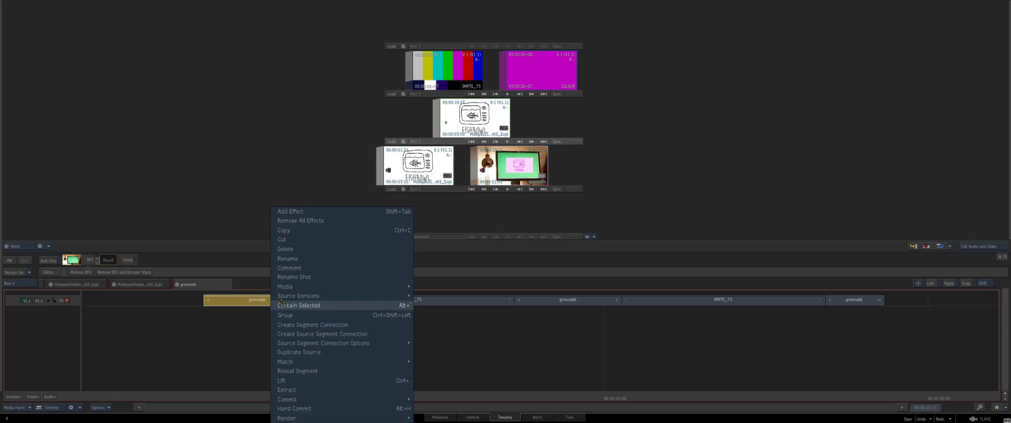
left_click(265, 341)
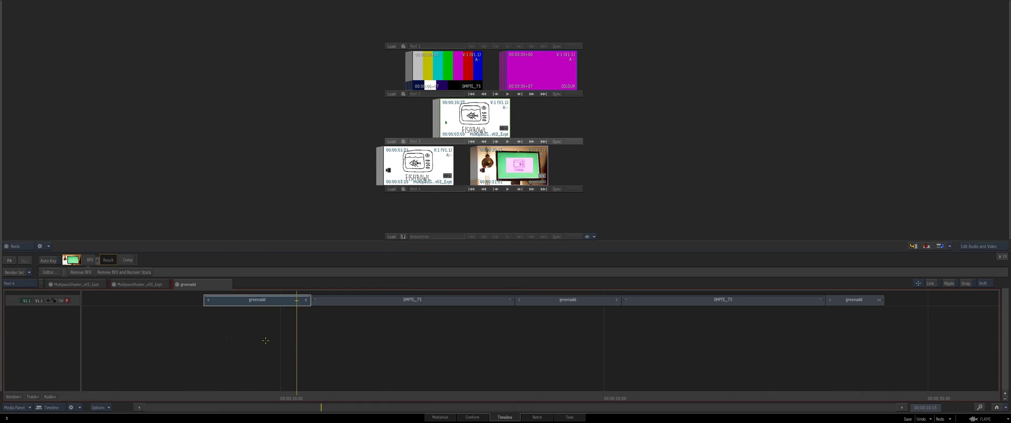
- Add a track above the greenadd sequence's segments and remove the Batch FX from the first greenadd segment
left_click_drag(411, 359, 453, 303)
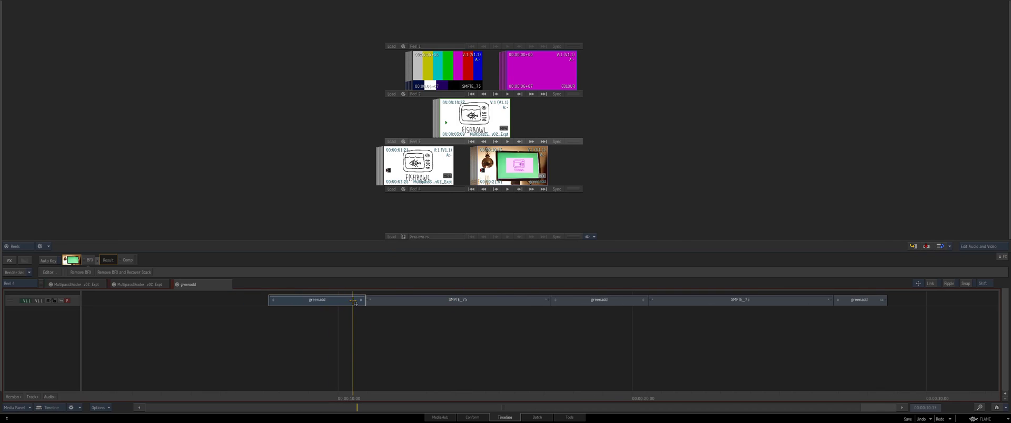
left_click(12, 397)
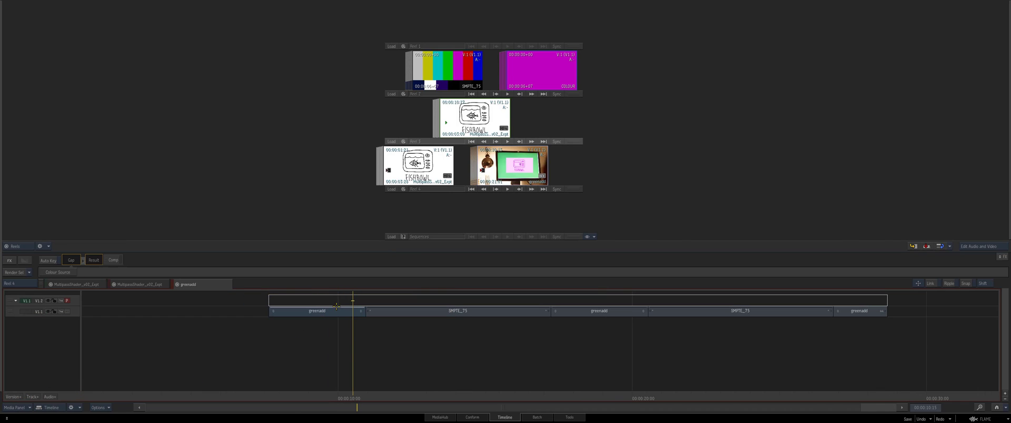
left_click_drag(354, 399, 331, 398)
left_click(317, 312)
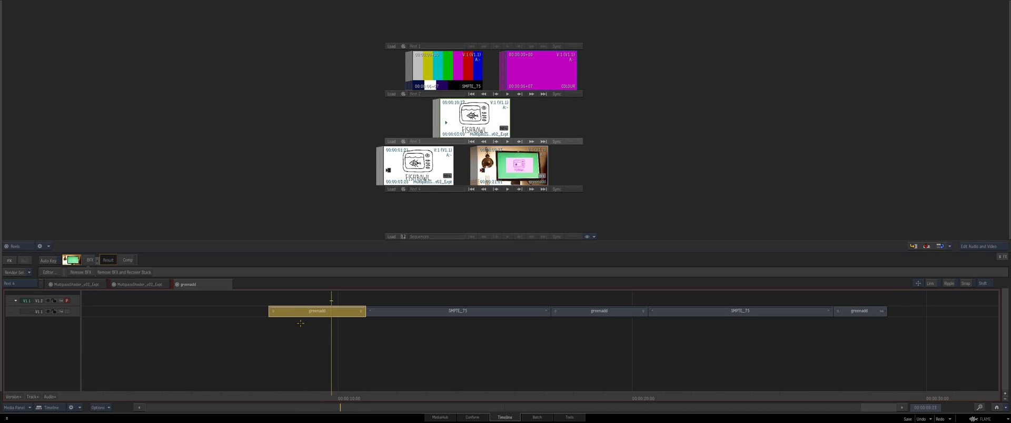
left_click(126, 273)
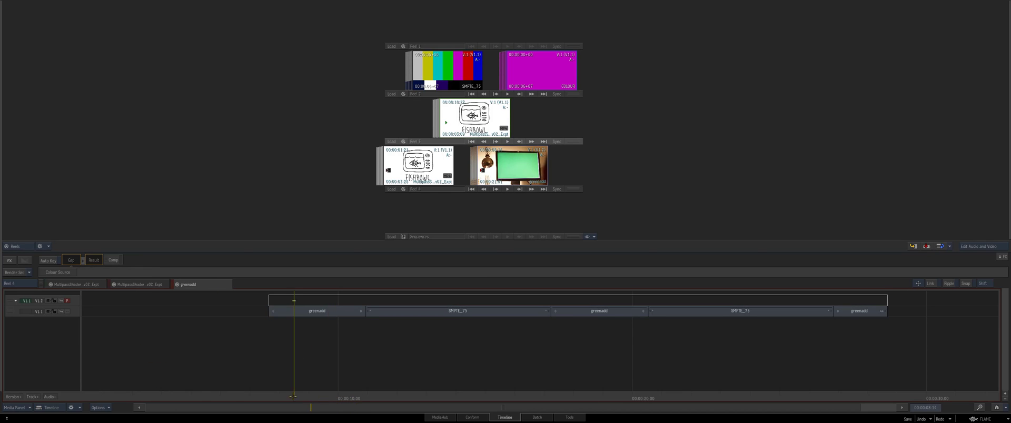
- Cut a gap on the upper track to the first greenadd segment's length and apply a Batch FX to it
left_click(341, 312)
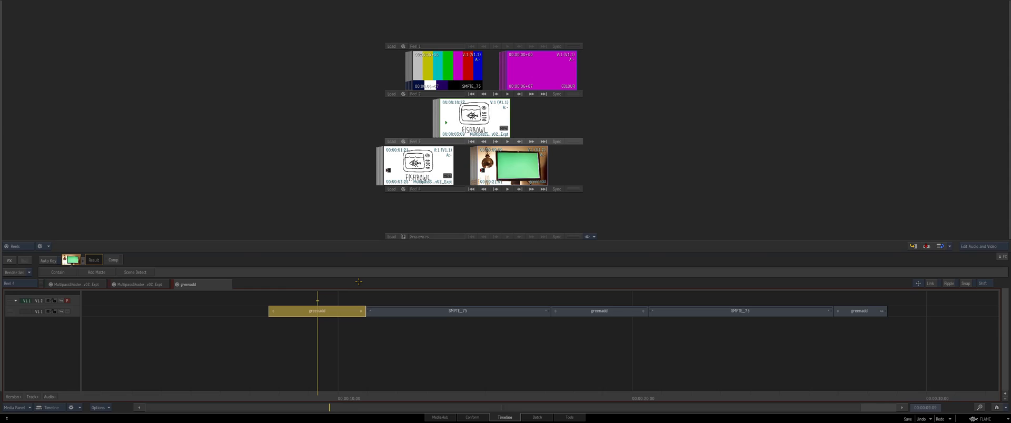
key("ctrl+z")
left_click(286, 302)
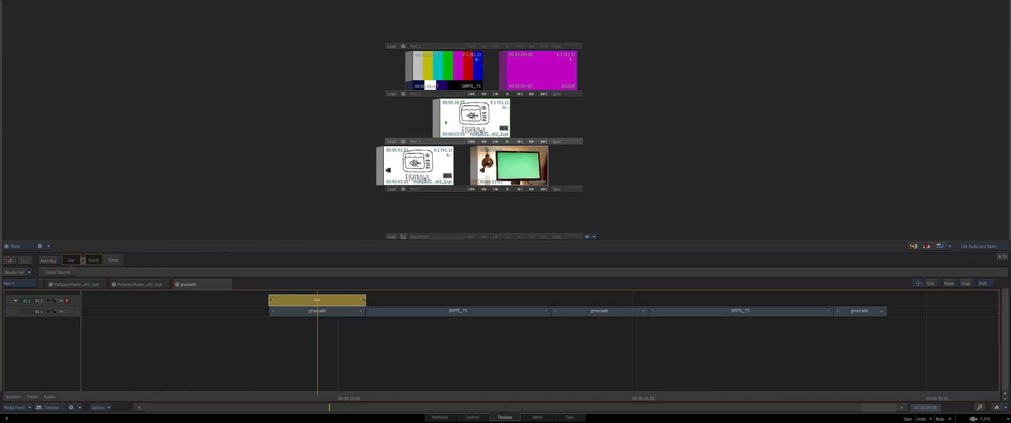
left_click(9, 260)
left_click(32, 274)
left_click(18, 315)
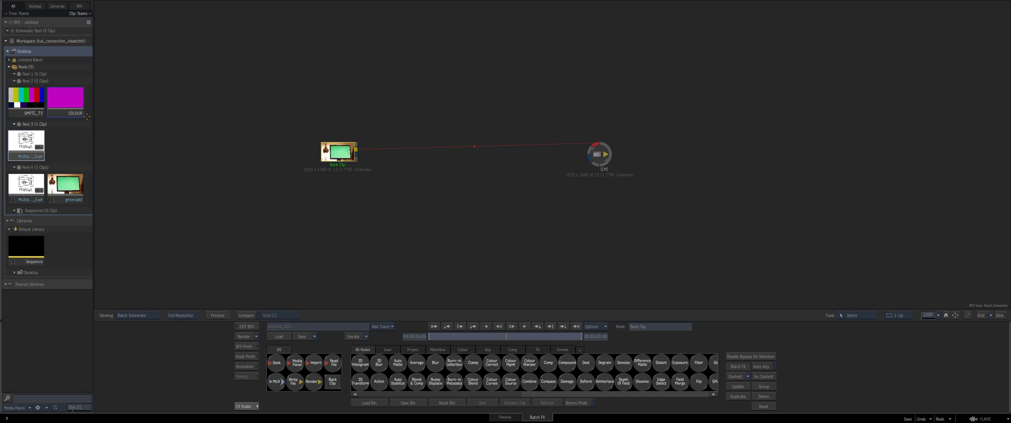
- Add the Fishbowl clip to the schematic, composite it over the Back Clip with an Action node and open that node
left_click_drag(27, 134, 345, 103)
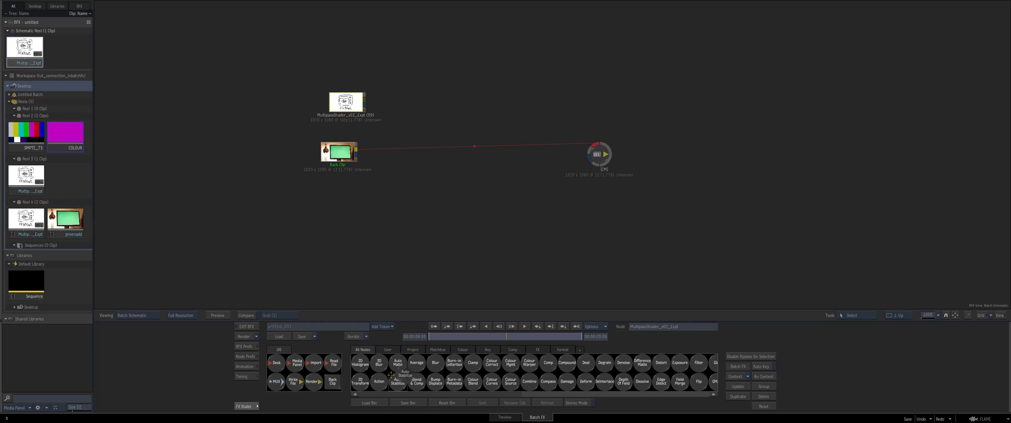
left_click_drag(379, 381, 364, 99)
double_click(500, 143)
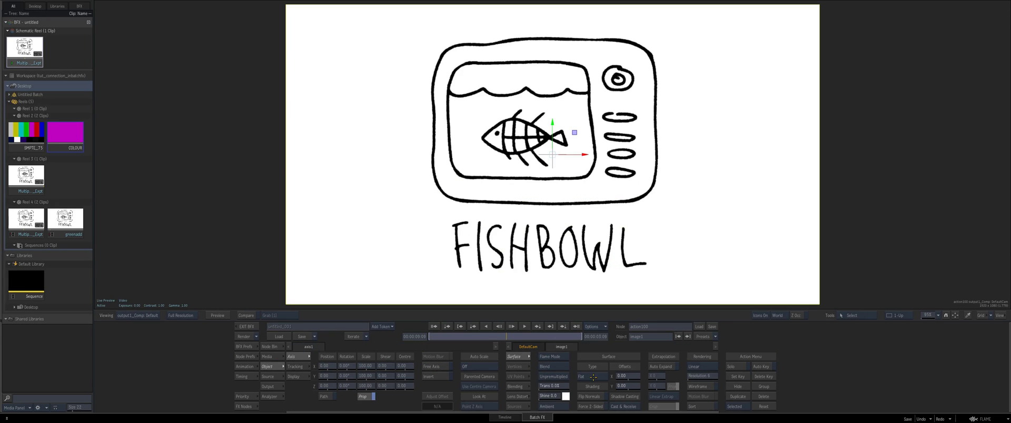
- Change the Fishbowl image's surface type to Perspective and pin its four corners to the monitor's green screen
left_click(593, 377)
left_click(593, 367)
scroll(553, 154, "down", 2)
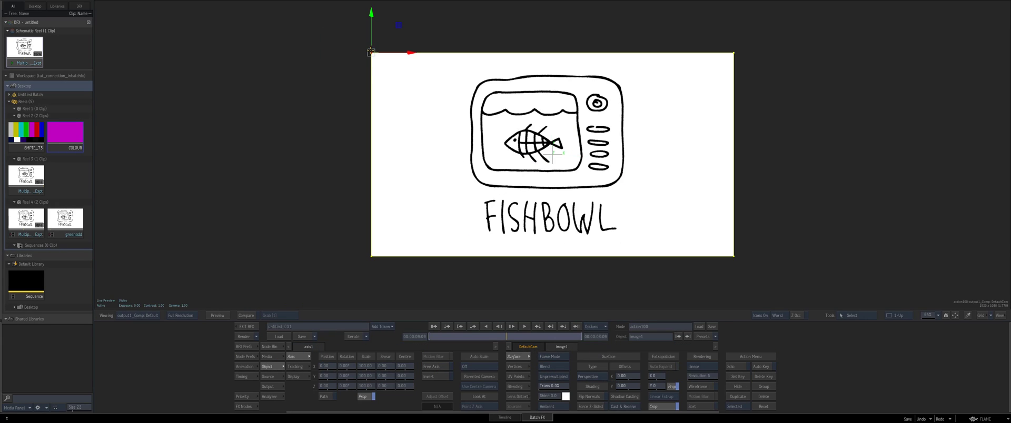
left_click_drag(371, 52, 475, 84)
left_click(734, 53)
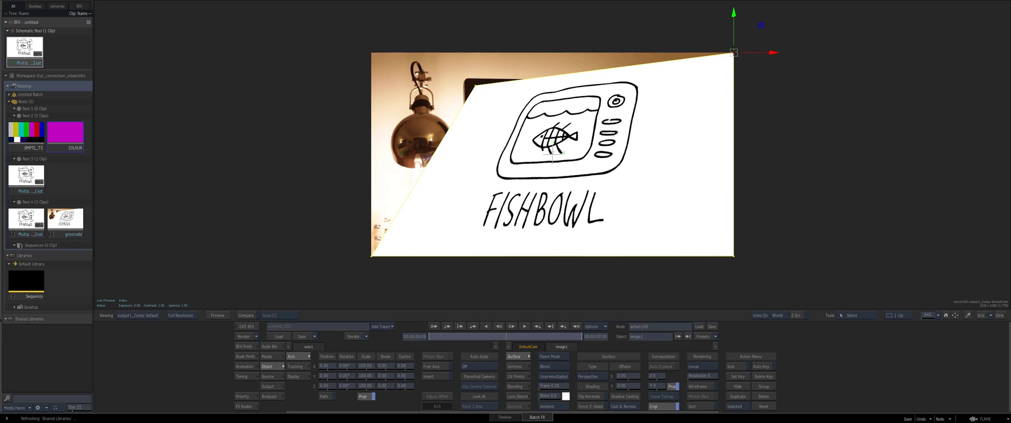
left_click_drag(733, 53, 684, 91)
left_click(733, 257)
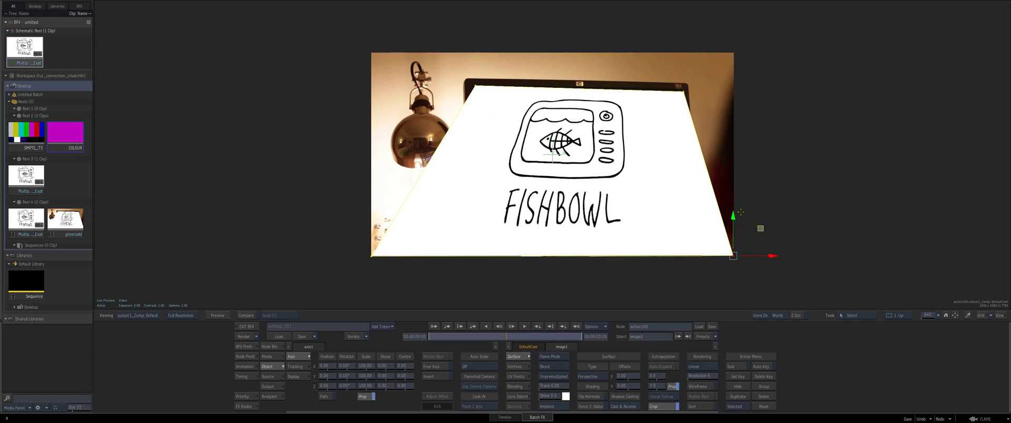
left_click_drag(741, 212, 693, 221)
left_click(372, 256)
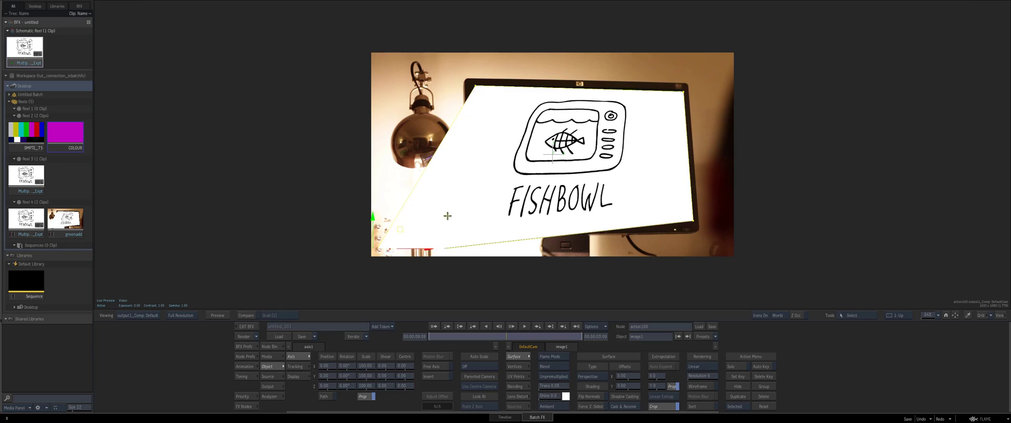
left_click_drag(401, 229, 499, 201)
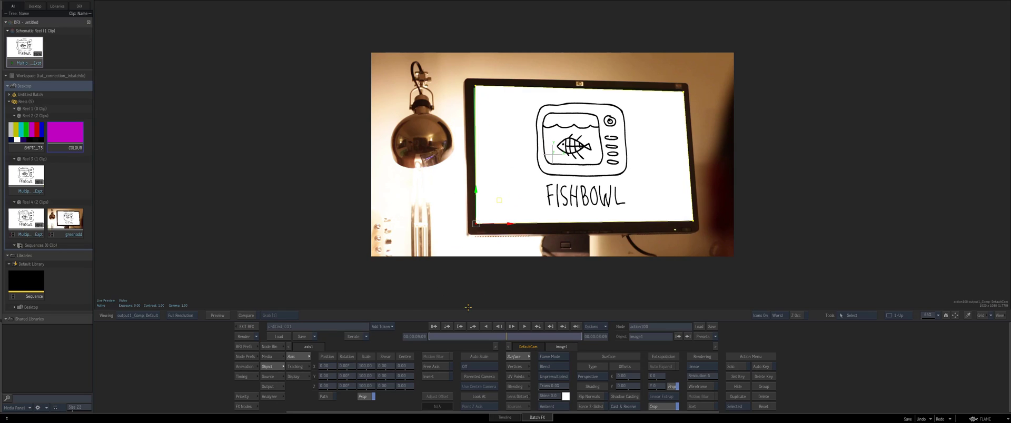
- Return to the sequence, create a segment connection on the adjustment segment and copy it above the other two greenadd segments
left_click(246, 327)
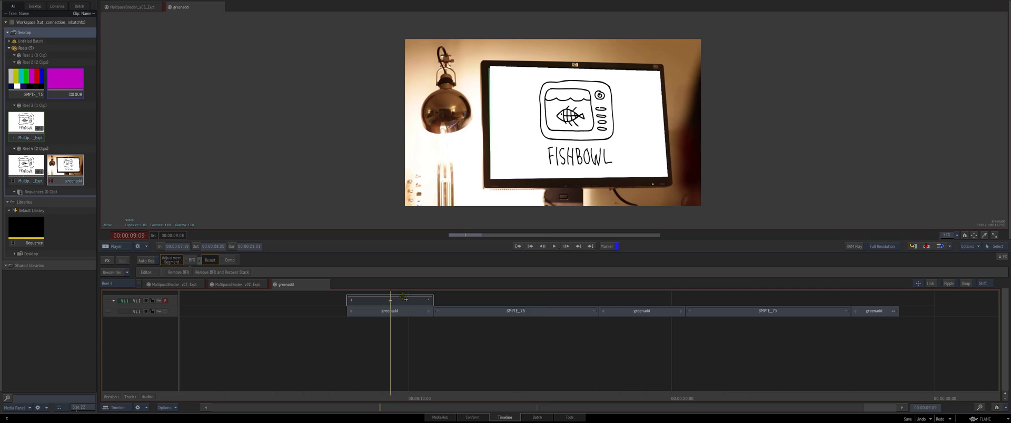
right_click(401, 300)
mouse_move(418, 299)
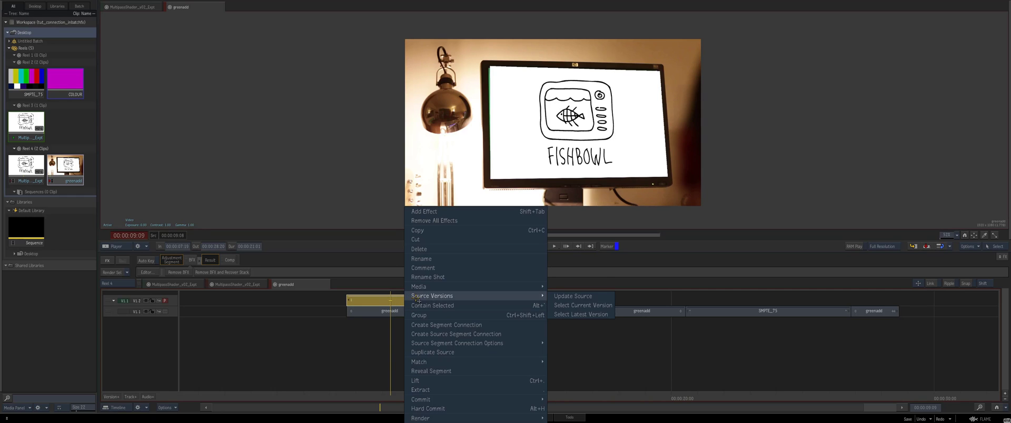
left_click(446, 325)
left_click_drag(410, 300, 872, 301)
left_click(577, 394)
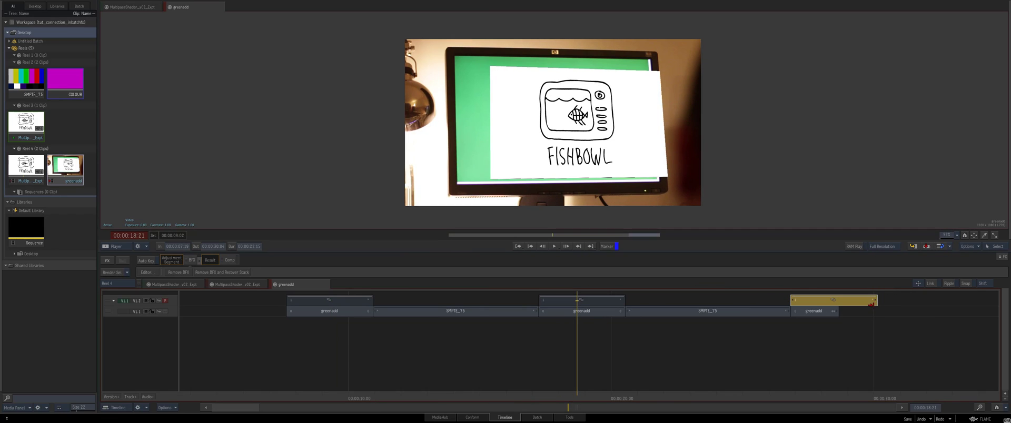
- Open the middle adjustment segment's Action setup and pin the Fishbowl image's four corners to the monitor screen in that shot
left_click(569, 303)
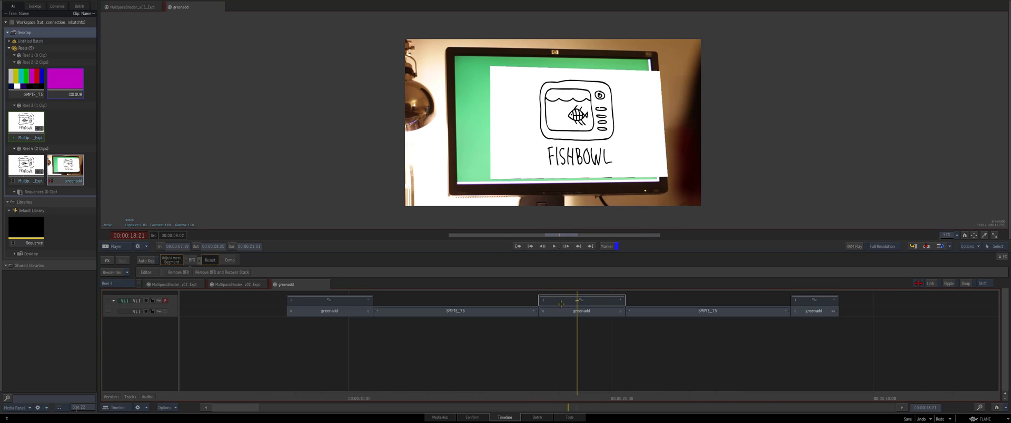
left_click(562, 303)
double_click(498, 158)
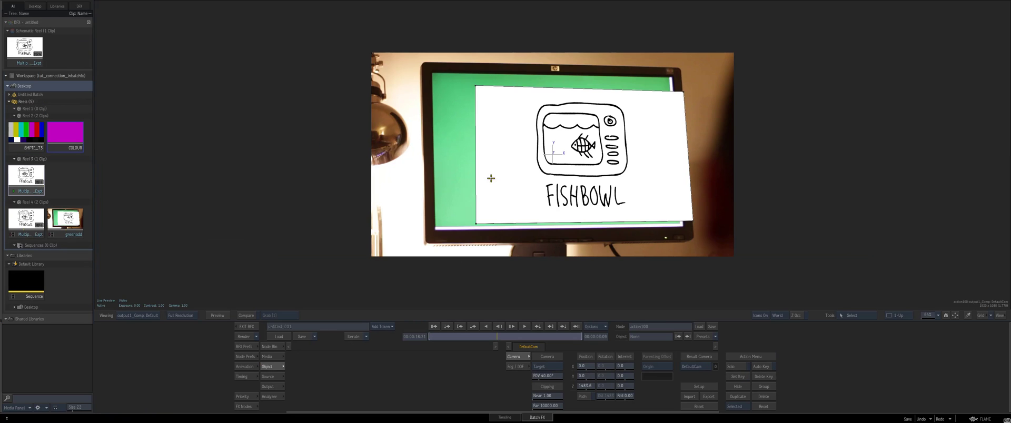
left_click(476, 85)
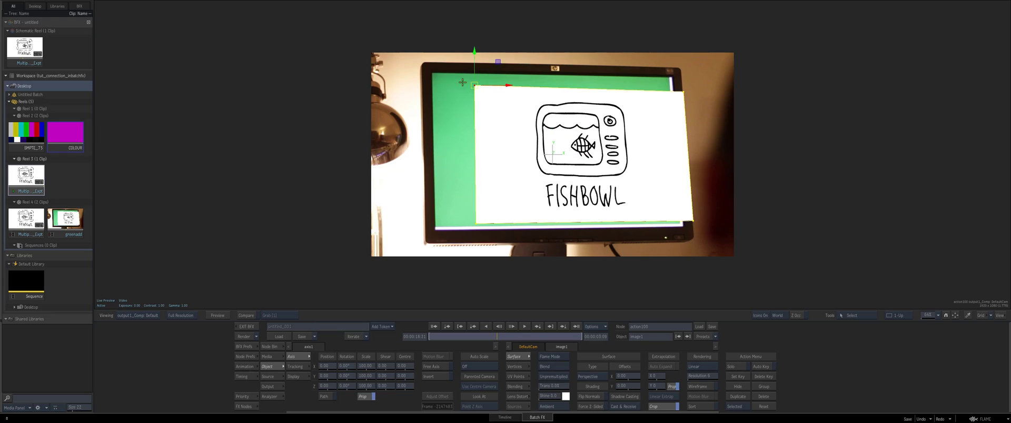
left_click_drag(463, 83, 419, 71)
left_click_drag(476, 224, 437, 228)
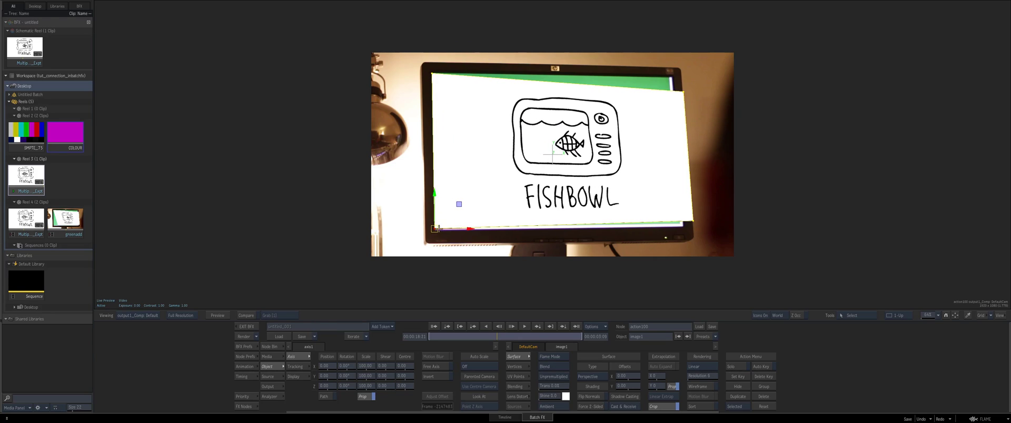
left_click_drag(685, 91, 672, 77)
left_click(701, 219)
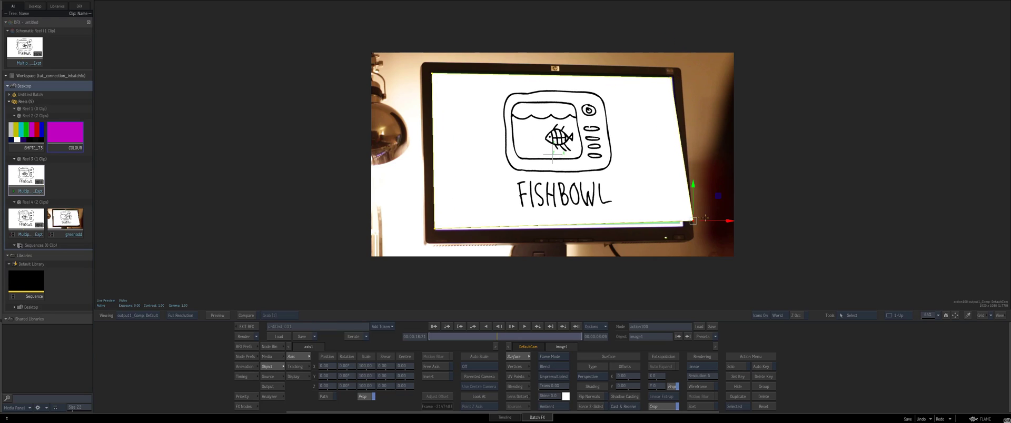
left_click_drag(706, 218, 694, 223)
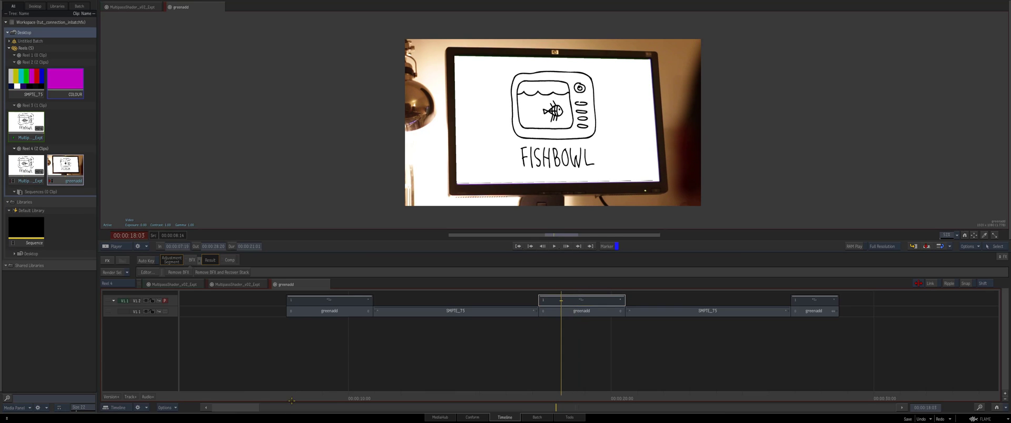
- Compare the Fishbowl composites over the first and middle greenadd segments in the timeline
left_click(316, 396)
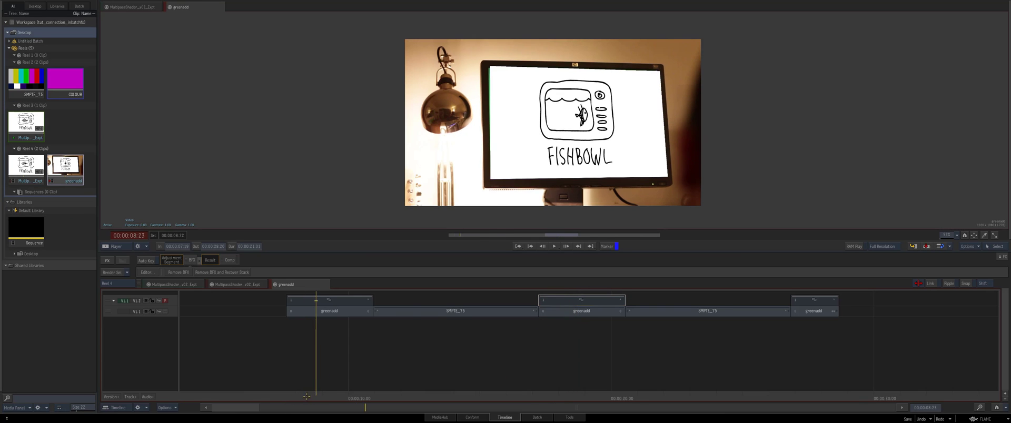
left_click_drag(614, 394, 590, 393)
left_click(604, 295)
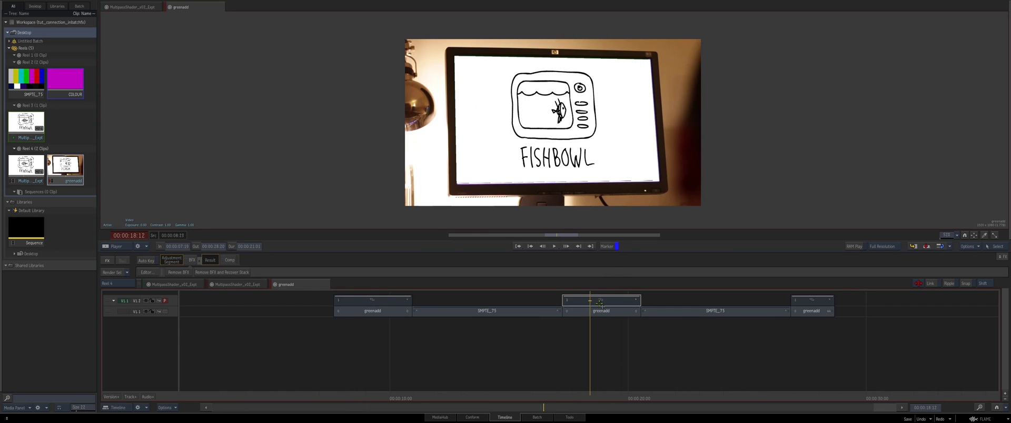
- Open the middle adjustment segment's Batch FX and insert a Colour Correct node after the Fishbowl clip
right_click(600, 305)
left_click(611, 306)
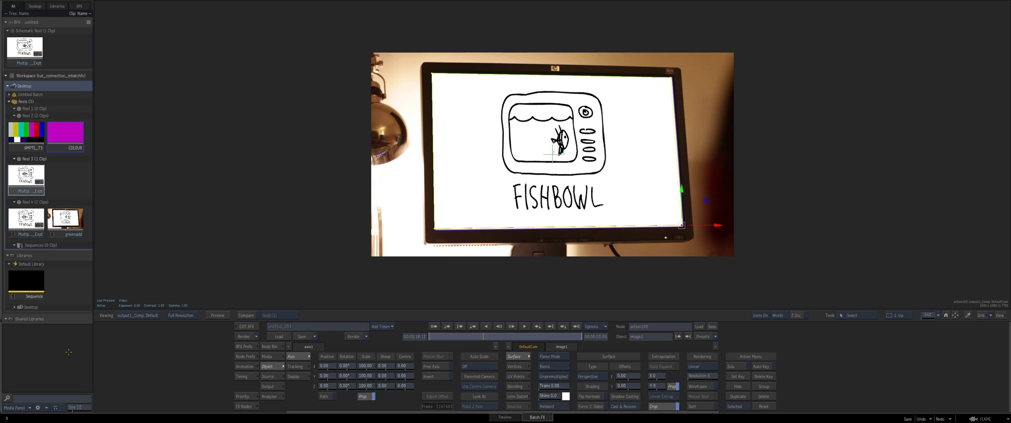
key("Escape")
left_click(463, 350)
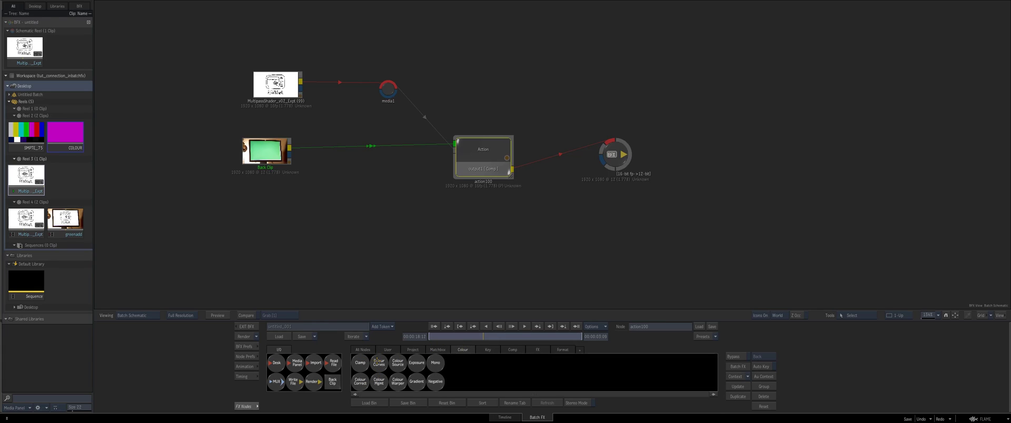
left_click(339, 83)
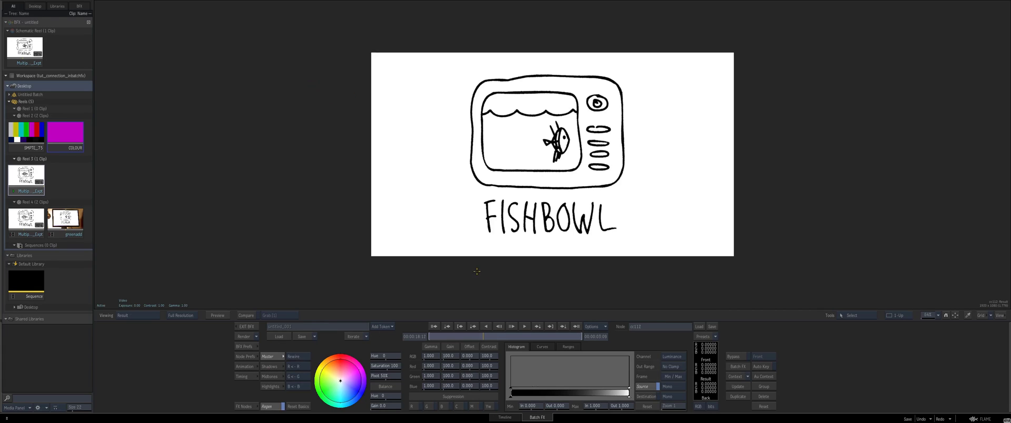
- Tint the Fishbowl image magenta with the Colour Correct node, exit Batch FX and sync the connected adjustment segments
left_click_drag(340, 381, 347, 384)
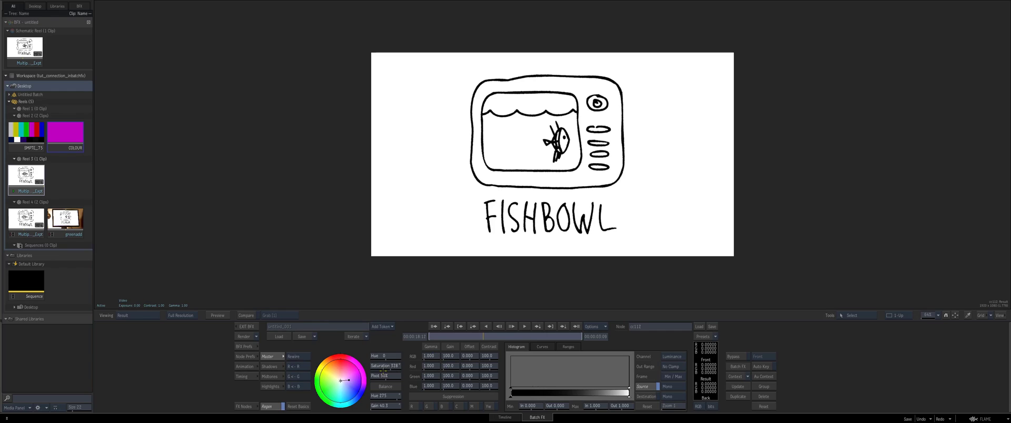
key("Escape")
left_click(241, 328)
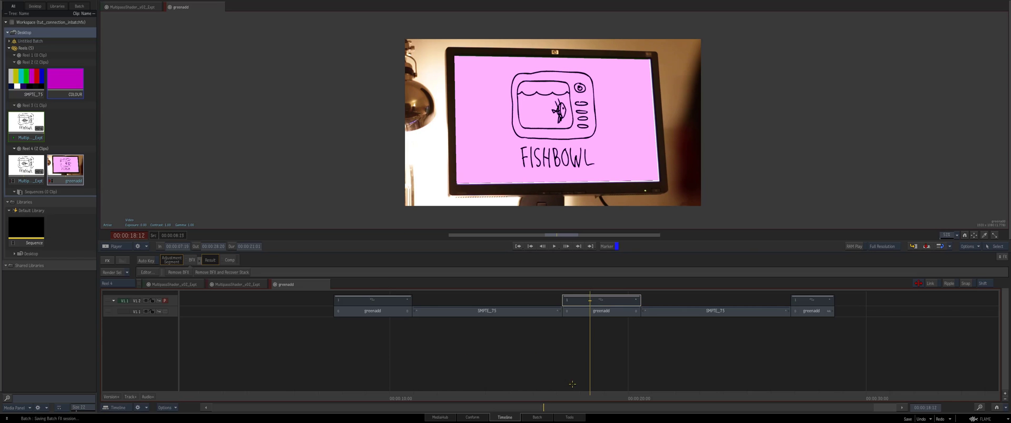
right_click(624, 312)
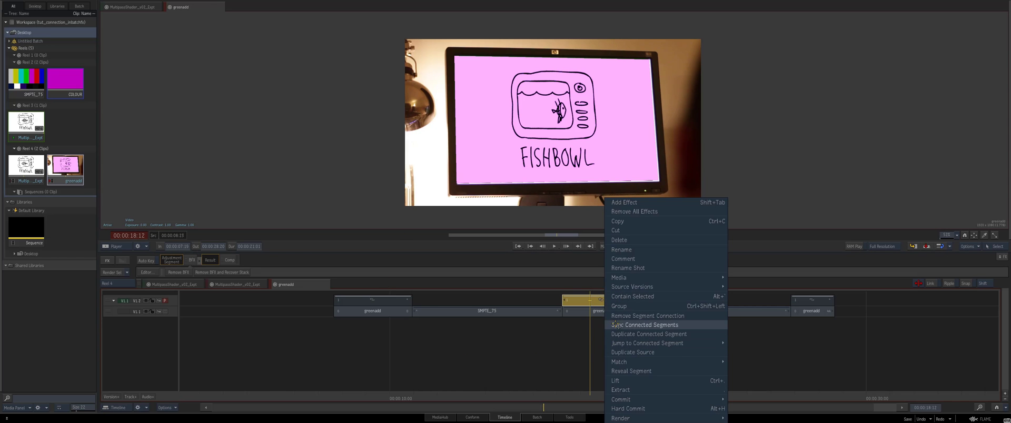
left_click(616, 325)
- Compare the synced Fishbowl composites over the three greenadd segments and review their playback in the timeline
left_click(365, 384)
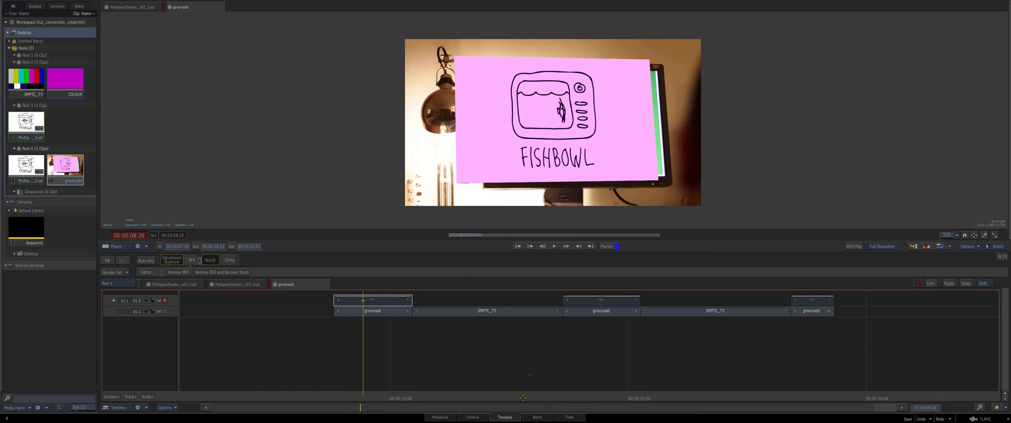
left_click_drag(562, 398, 596, 401)
key("Left")
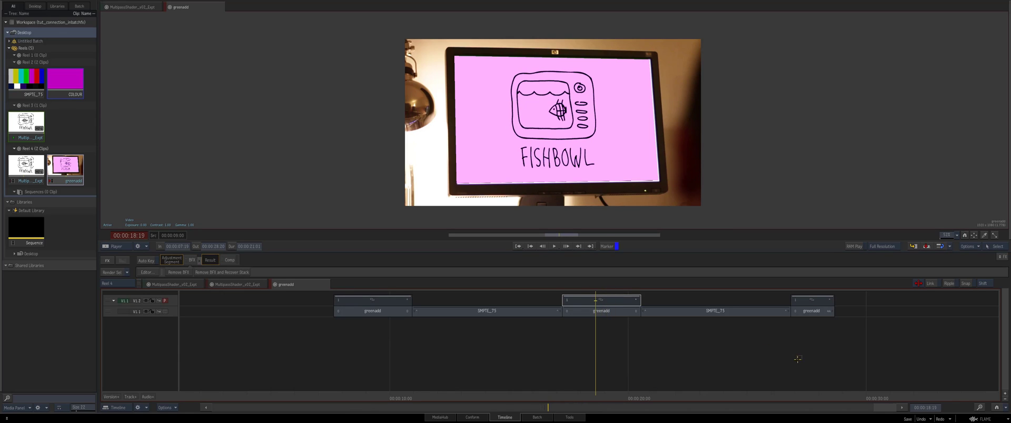
left_click(915, 282)
left_click(927, 248)
scroll(611, 377, "down", 1)
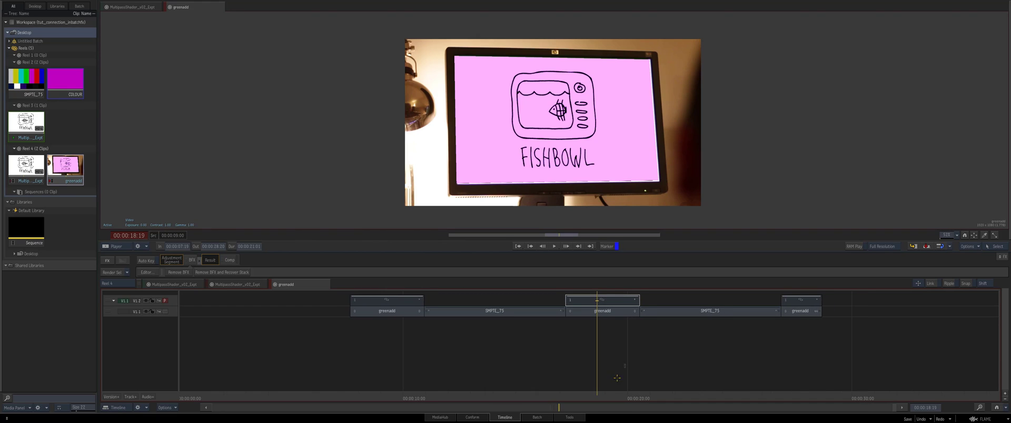
key("space")
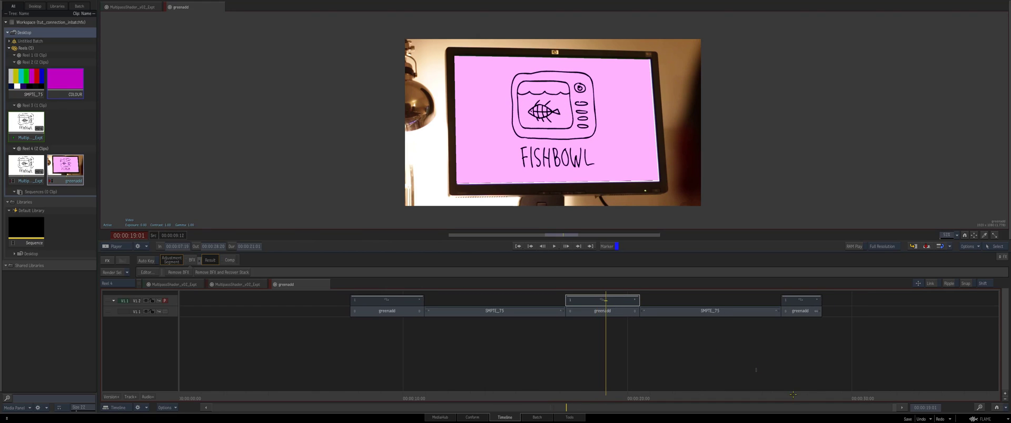
key("j")
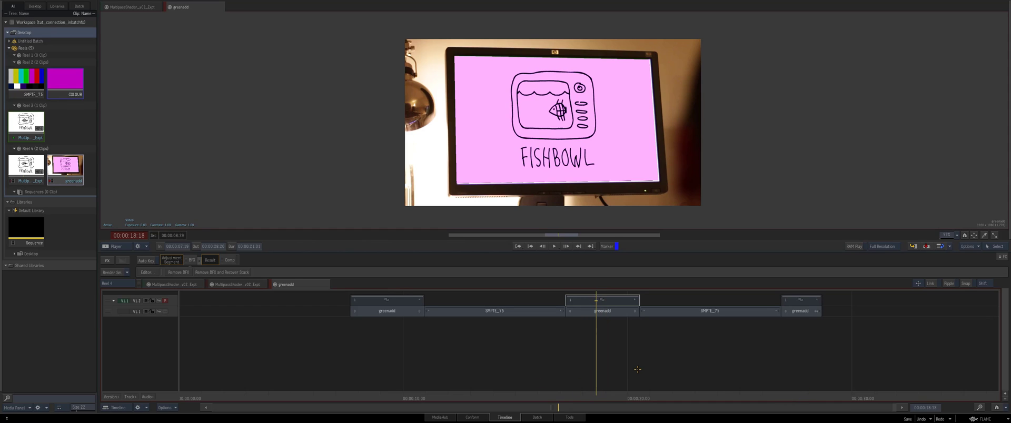
key("space")
scroll(472, 382, "down", 1)
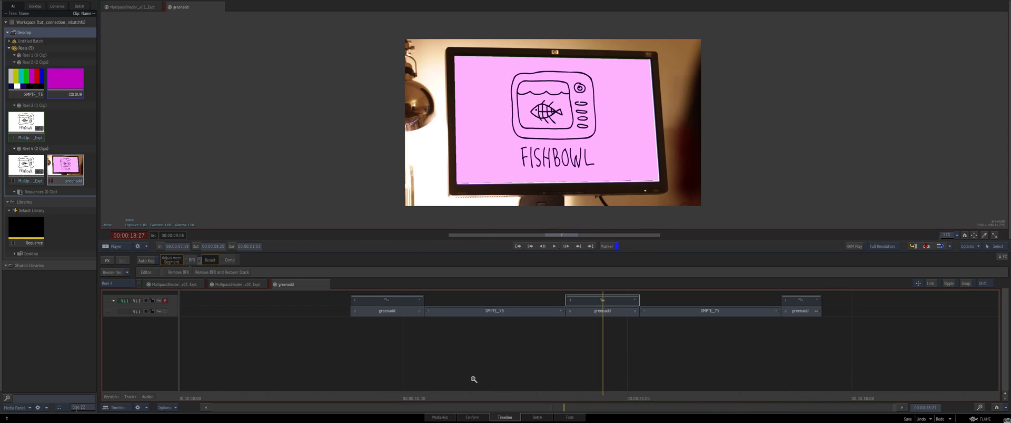
left_click(374, 392)
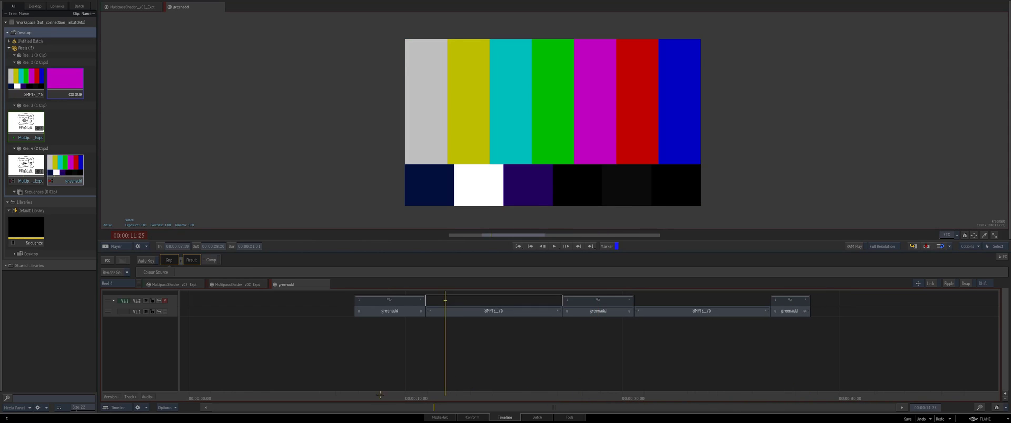
left_click(603, 391)
left_click(797, 391)
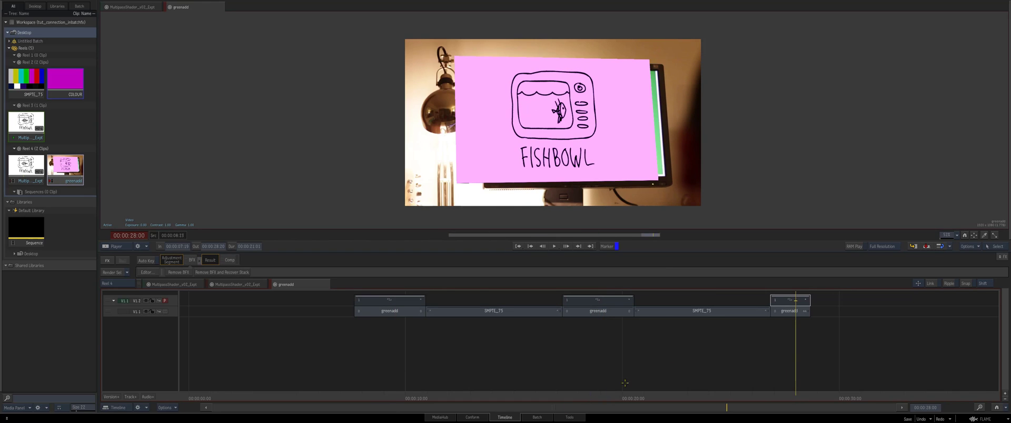
left_click(597, 391)
left_click(391, 369)
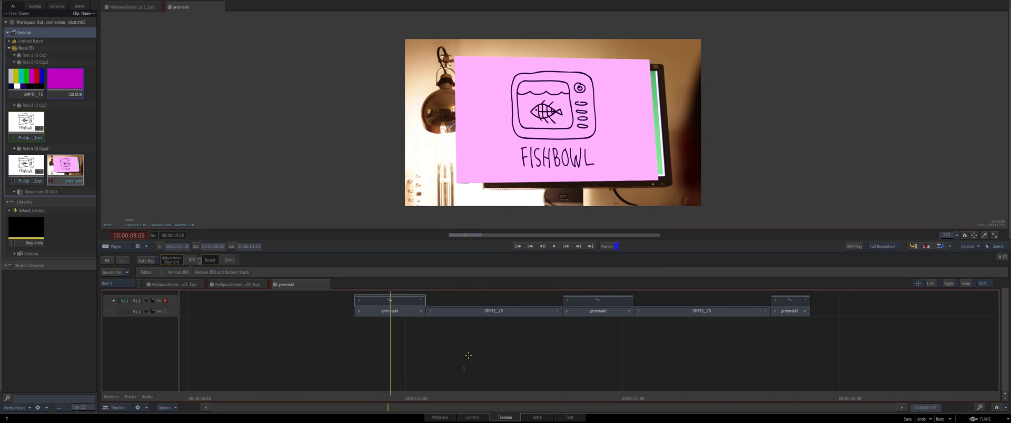
- Delete the three adjustment segments and move all greenadd and SMPTE_75 segments up to the upper video track
left_click_drag(379, 301, 786, 364)
key("Delete")
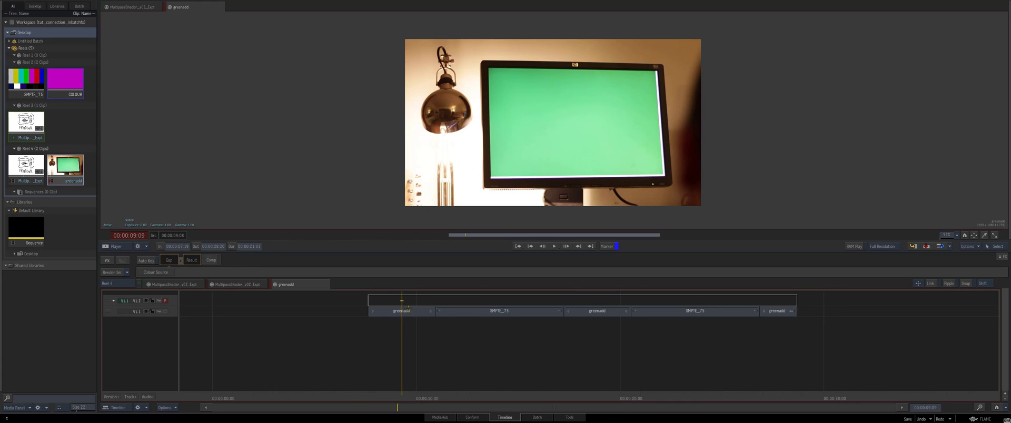
left_click(408, 311)
left_click(775, 311, "shift")
left_click_drag(717, 315, 698, 300)
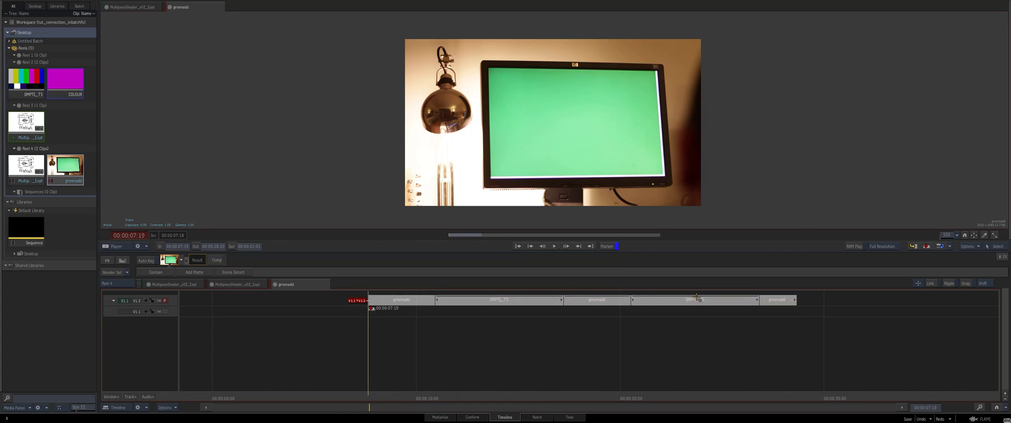
left_click(424, 343)
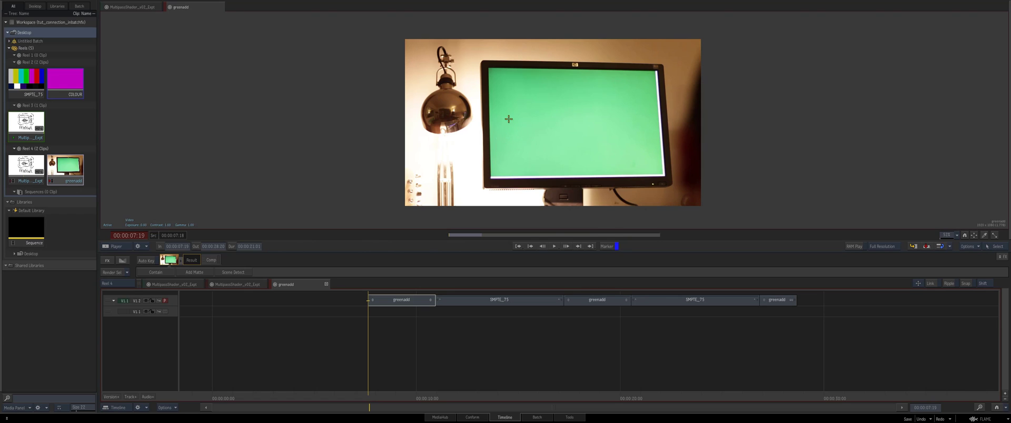
- Cut the gap on the lower track to match the length of the first greenadd segment and select that gap
key("ctrl+2")
left_click(387, 315)
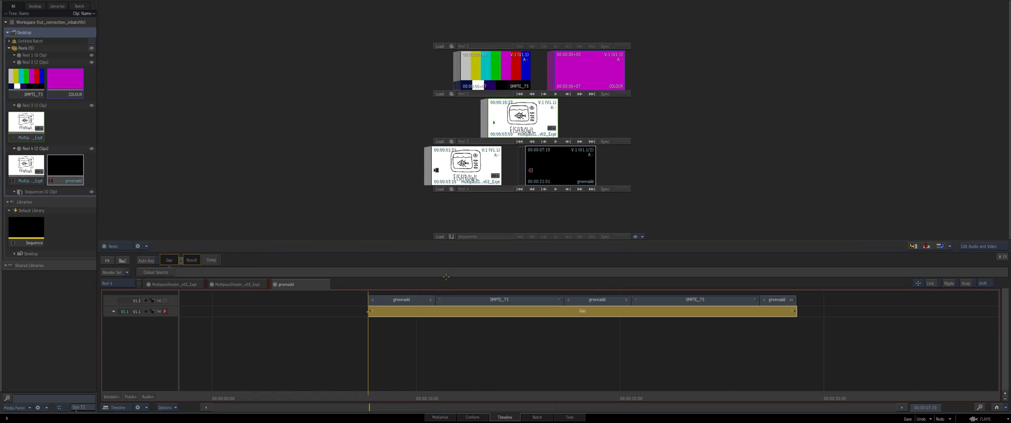
key("Up")
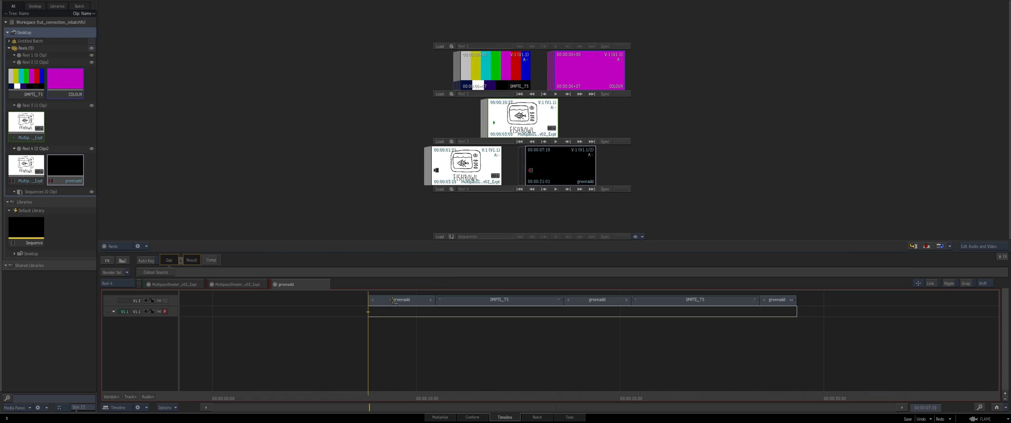
key("Down")
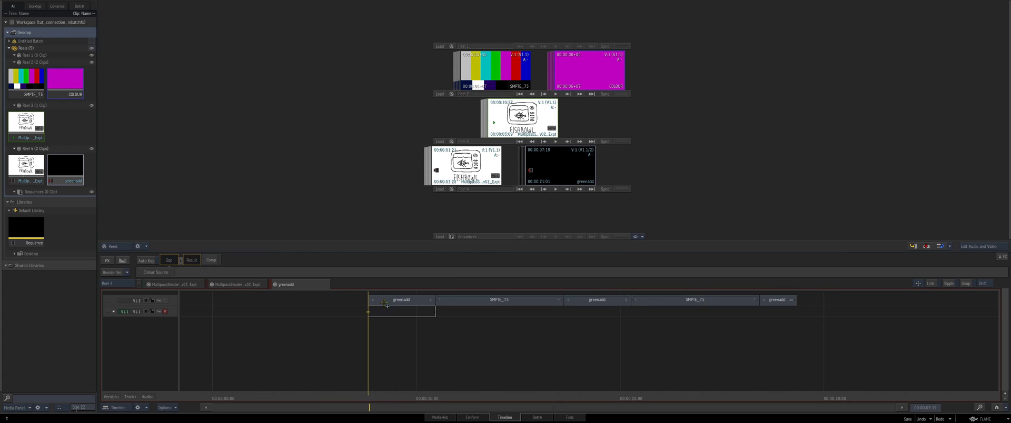
key("Up")
left_click(393, 317)
- Create a Batch FX on the gap, connect the Fishbowl clip to its output and return to the timeline
left_click(105, 260)
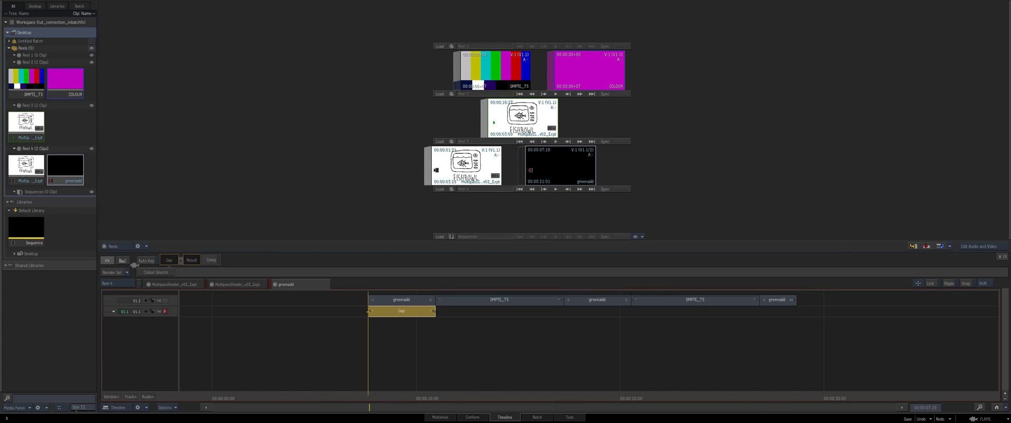
left_click_drag(21, 143, 412, 124)
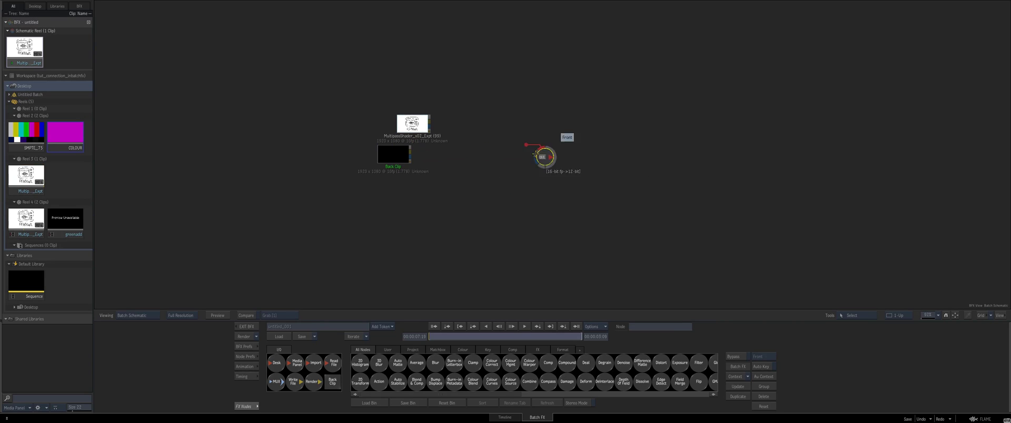
left_click(246, 327)
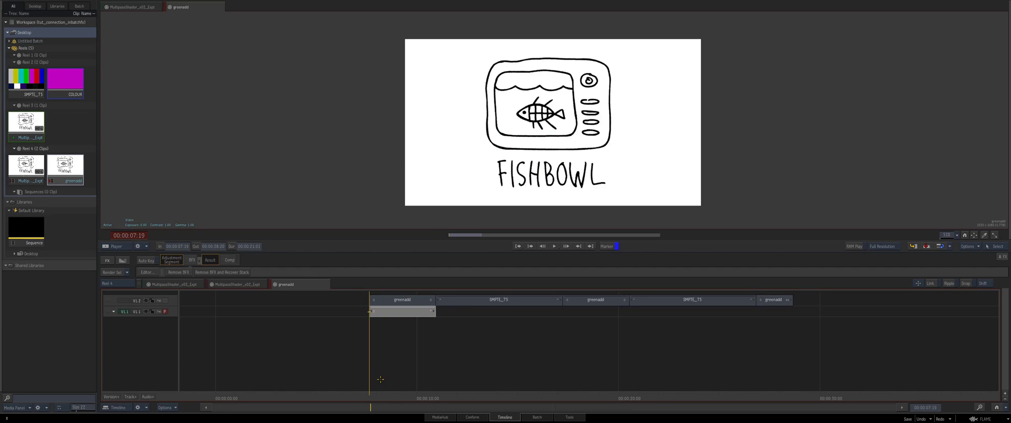
- Reopen the Batch FX of the Fishbowl segment under the first greenadd shot and insert a Blur node after the Fishbowl clip
left_click_drag(381, 380, 575, 392)
key("Up")
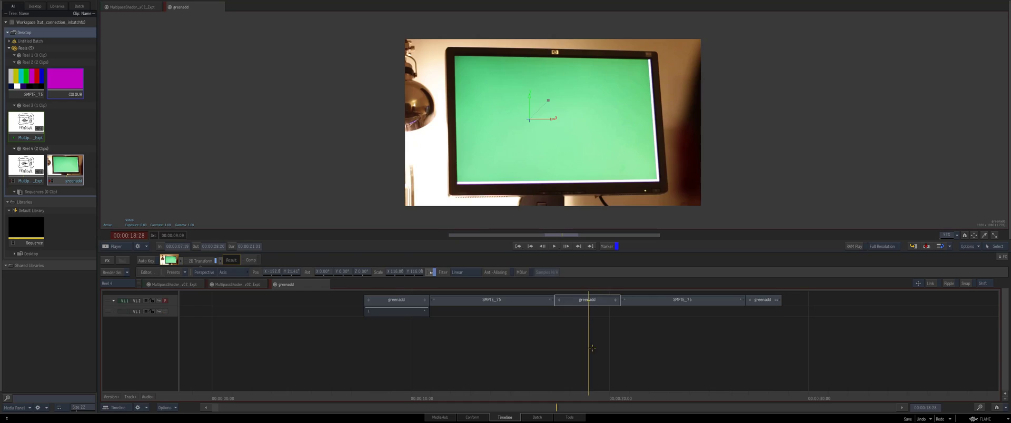
left_click_drag(583, 322, 439, 346)
key("Down")
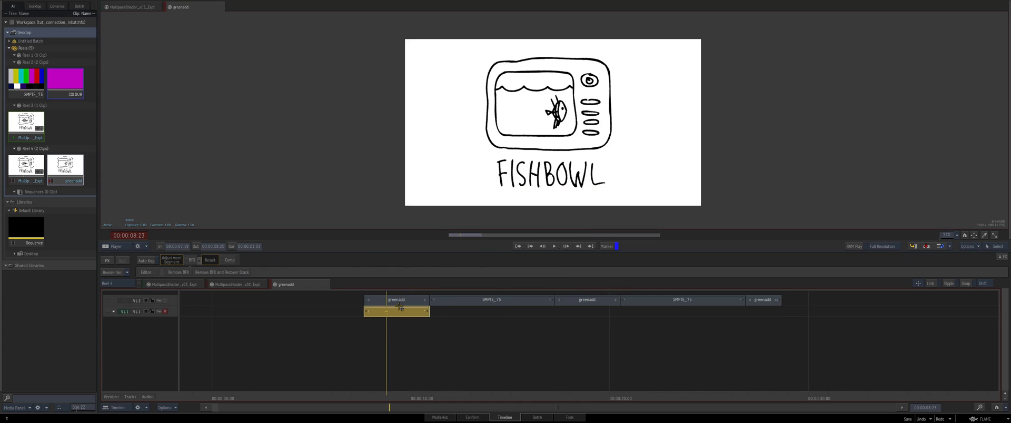
left_click(192, 261)
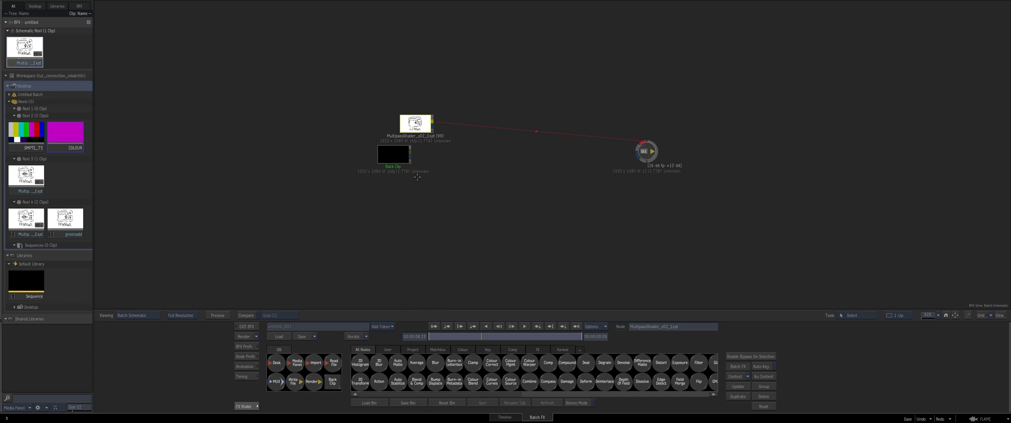
left_click_drag(377, 173, 244, 198)
left_click_drag(435, 363, 481, 127)
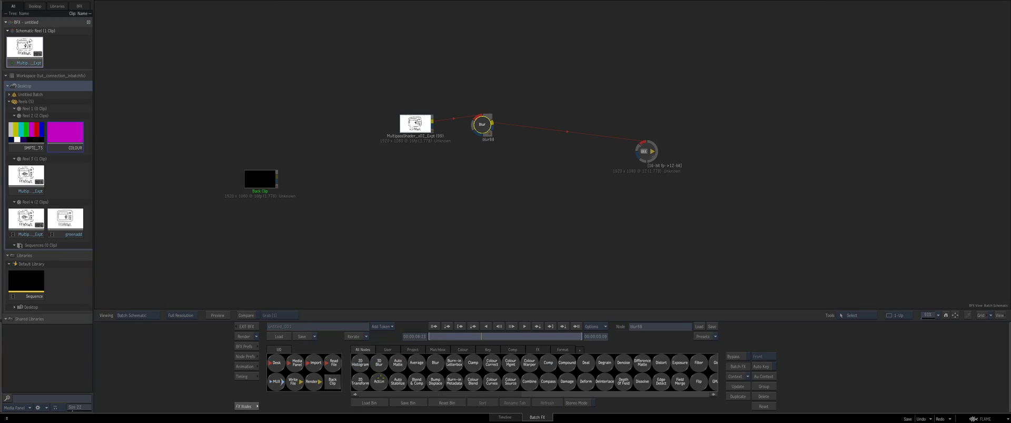
- Insert a Colour Correct node after the Blur, tint the Fishbowl image magenta and exit Batch FX
left_click(463, 350)
left_click_drag(360, 382, 525, 129)
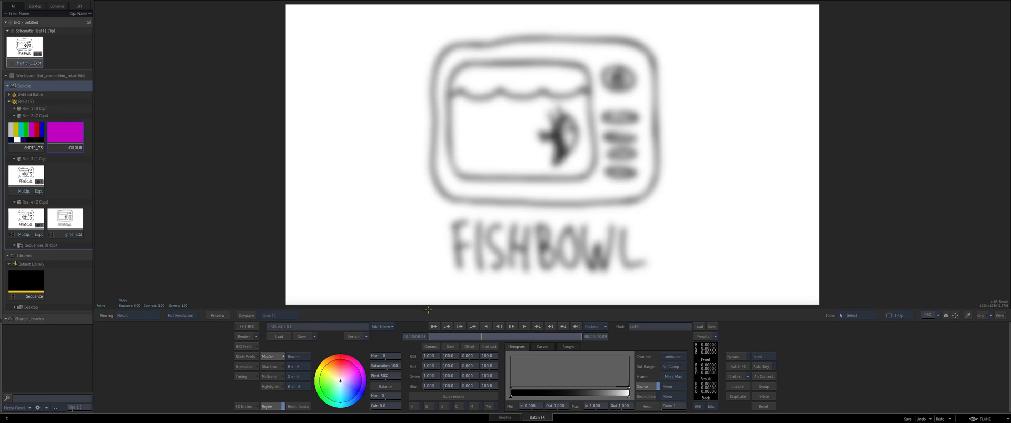
left_click_drag(347, 374, 343, 369)
left_click(247, 326)
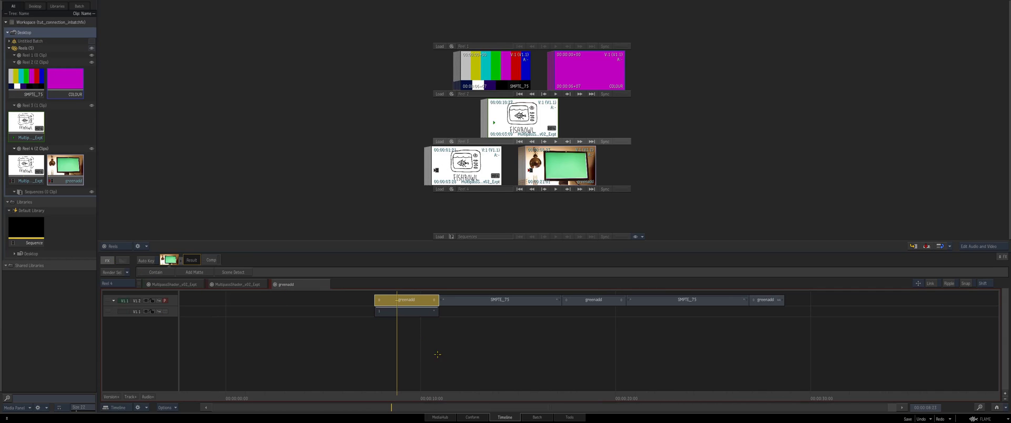
- Create a Batch FX on the first greenadd segment and place a Back Clip node below the greenadd clip in the schematic
left_click(106, 259)
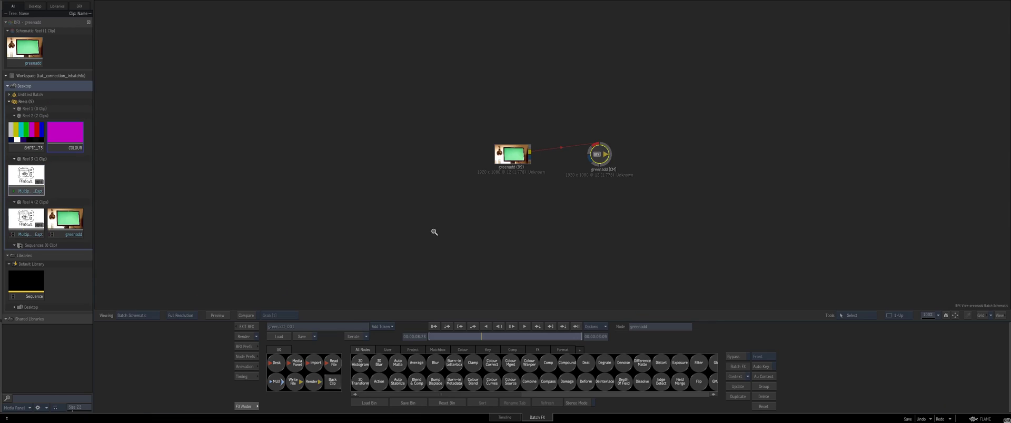
double_click(332, 381)
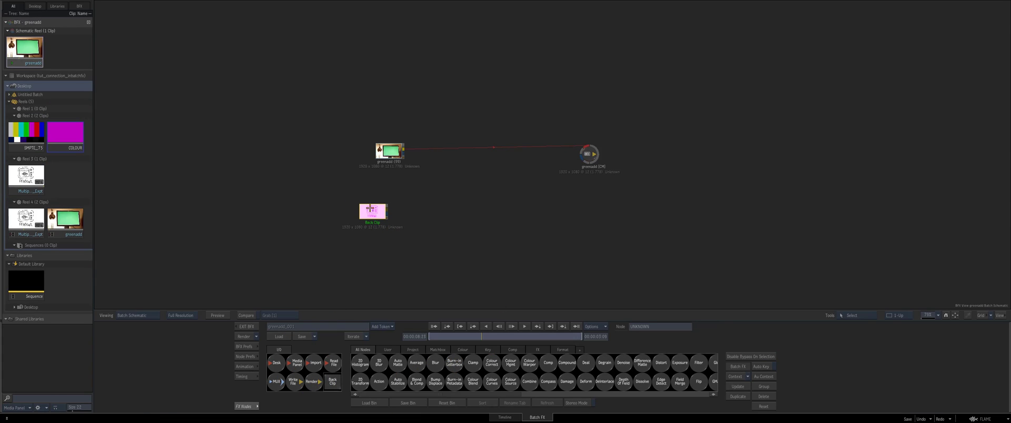
left_click(345, 205)
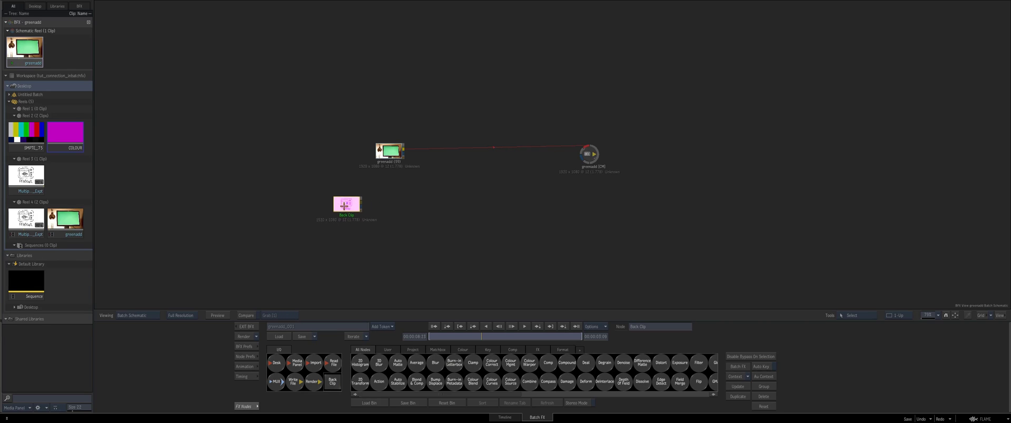
left_click_drag(345, 205, 352, 199)
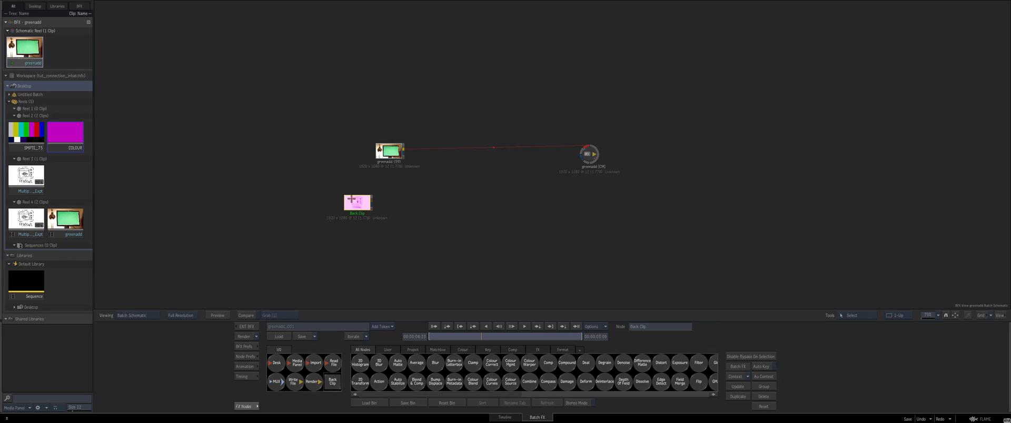
right_click(351, 202)
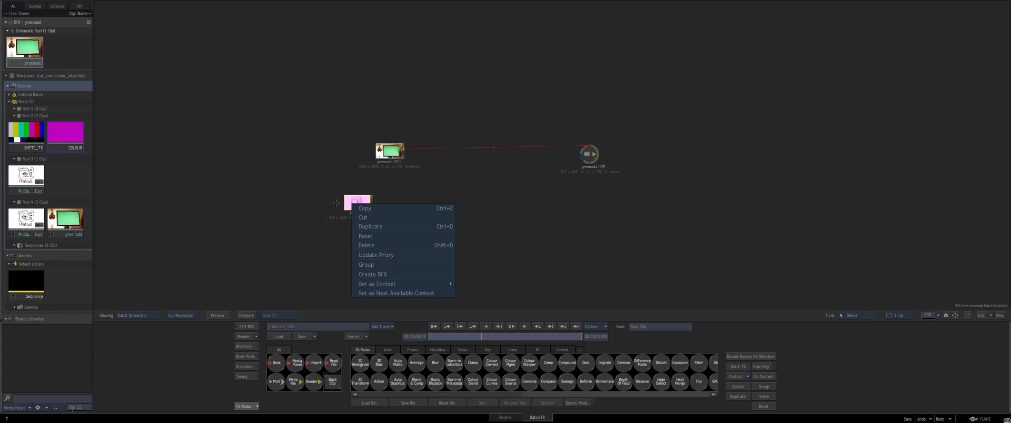
left_click(336, 203)
left_click_drag(357, 201, 354, 194)
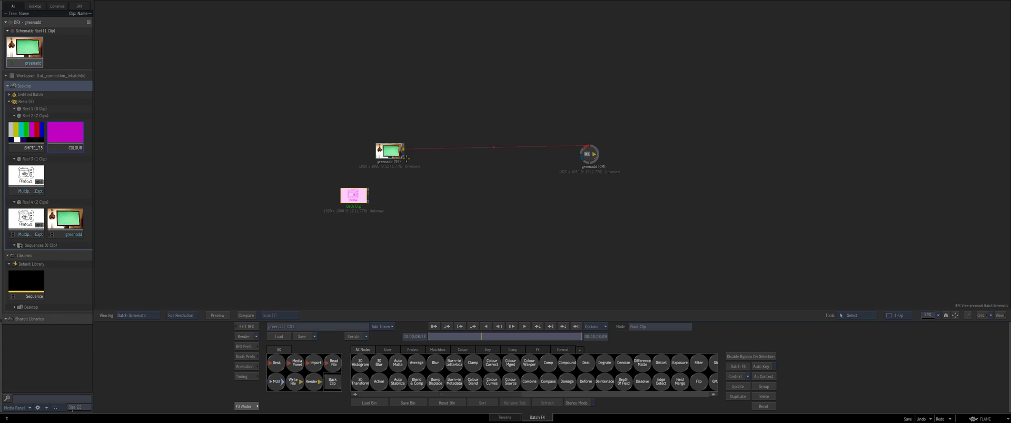
left_click_drag(405, 158, 394, 158)
- Add an Action node compositing the Back Clip over the greenadd clip, scale the image to 48 and set its surface to Perspective
left_click_drag(380, 382, 383, 202)
double_click(501, 152)
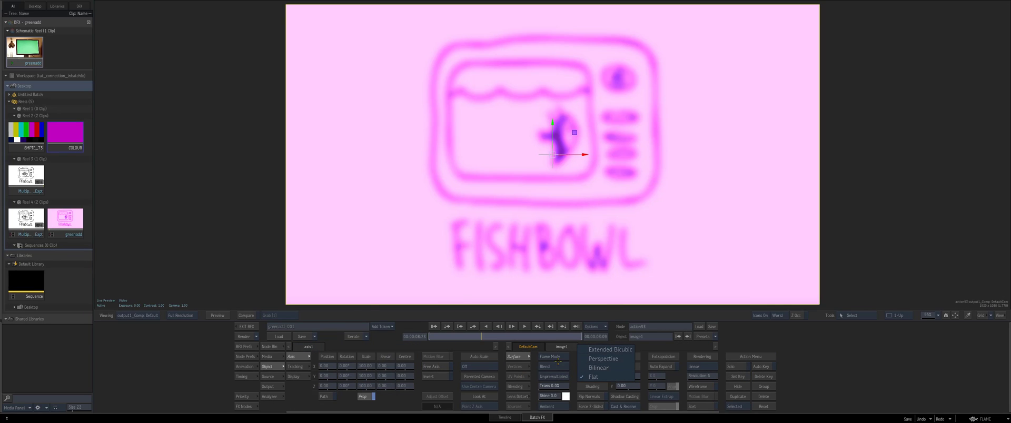
left_click_drag(366, 386, 352, 384)
left_click(589, 367)
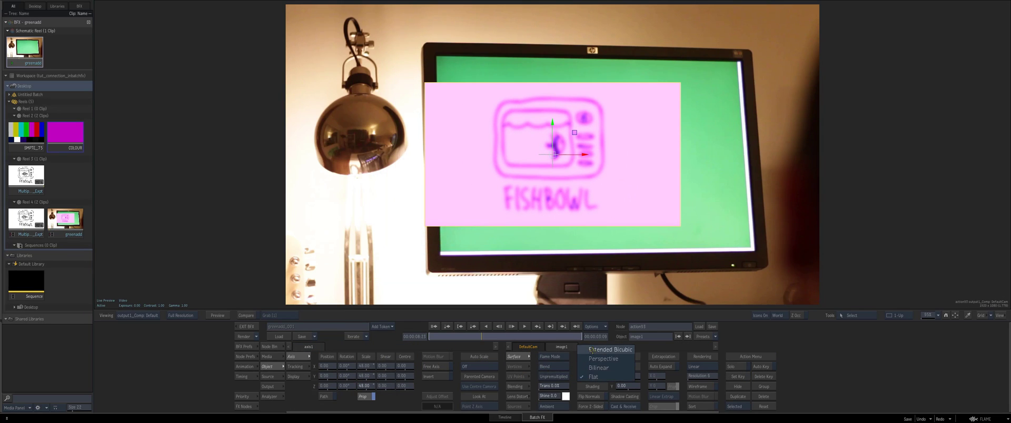
left_click(603, 386)
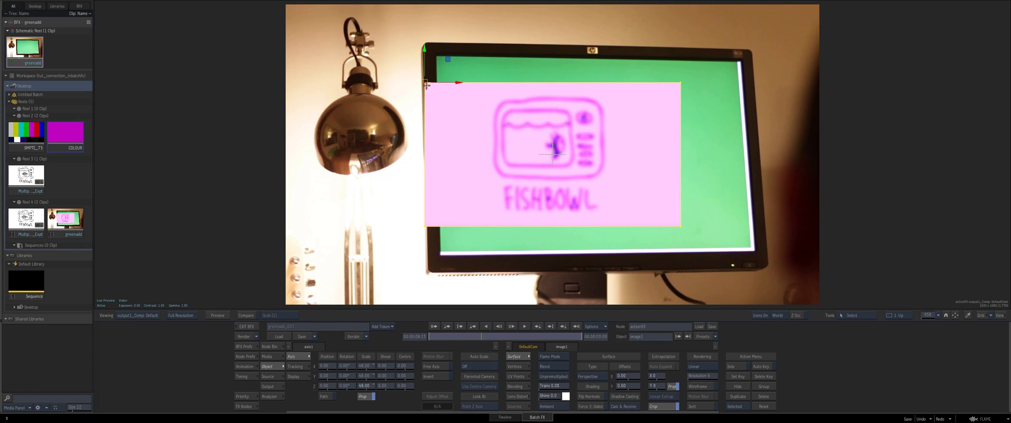
- Corner-pin the Fishbowl image to the four corners of the monitor's green screen and exit Batch FX
left_click_drag(425, 83, 437, 55)
left_click_drag(695, 82, 740, 61)
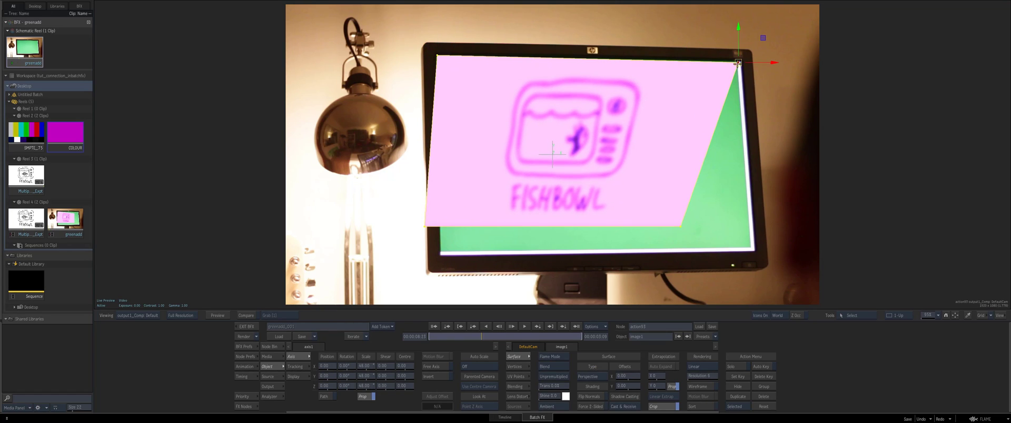
left_click_drag(680, 227, 751, 249)
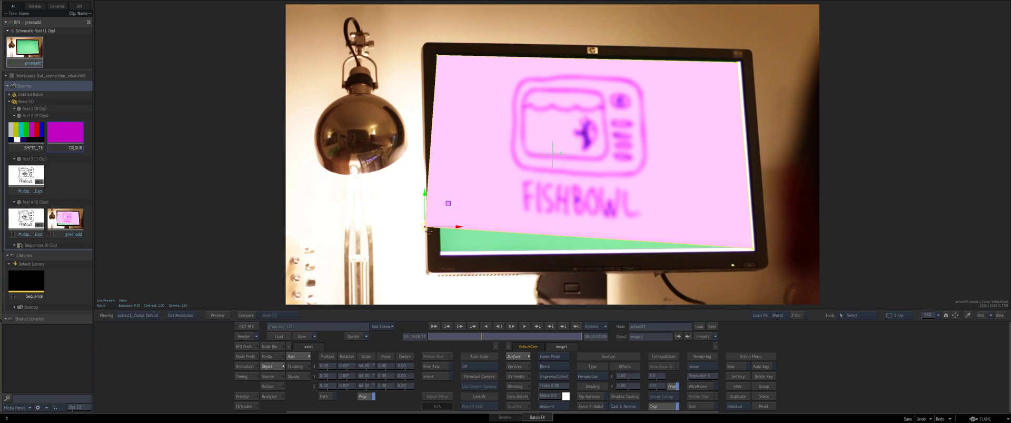
left_click_drag(426, 228, 440, 254)
left_click(244, 328)
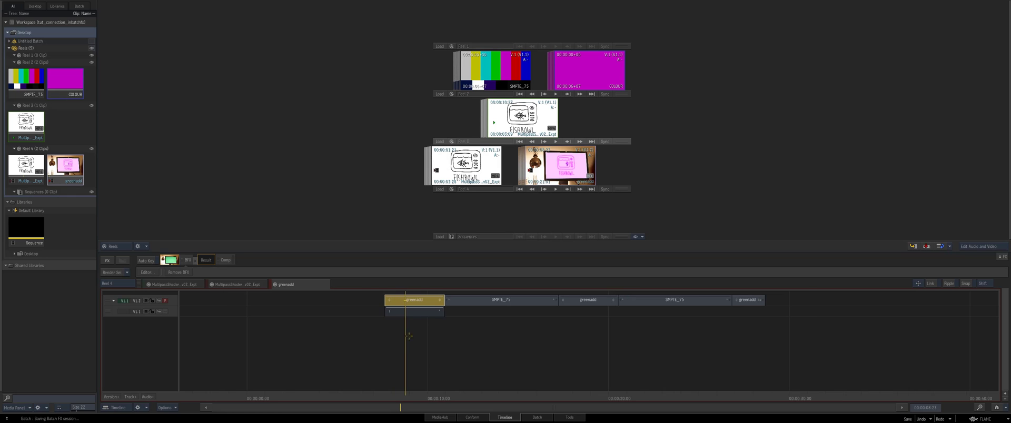
- Create a segment connection on the Fishbowl segment and copy it under the second and third greenadd shots
left_click_drag(421, 301, 424, 314)
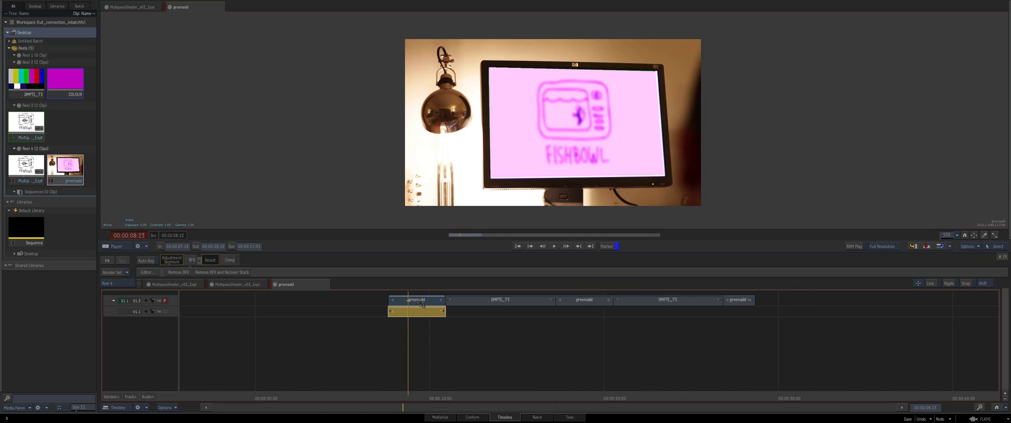
right_click(422, 313)
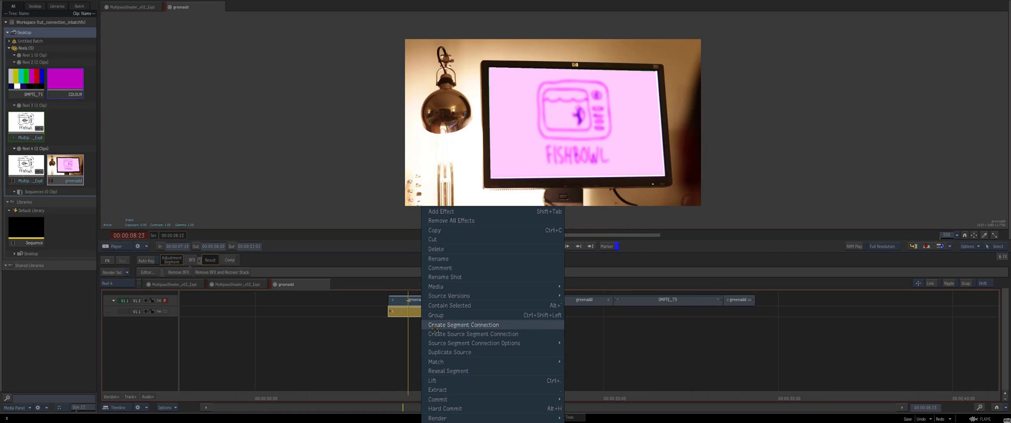
left_click(437, 326)
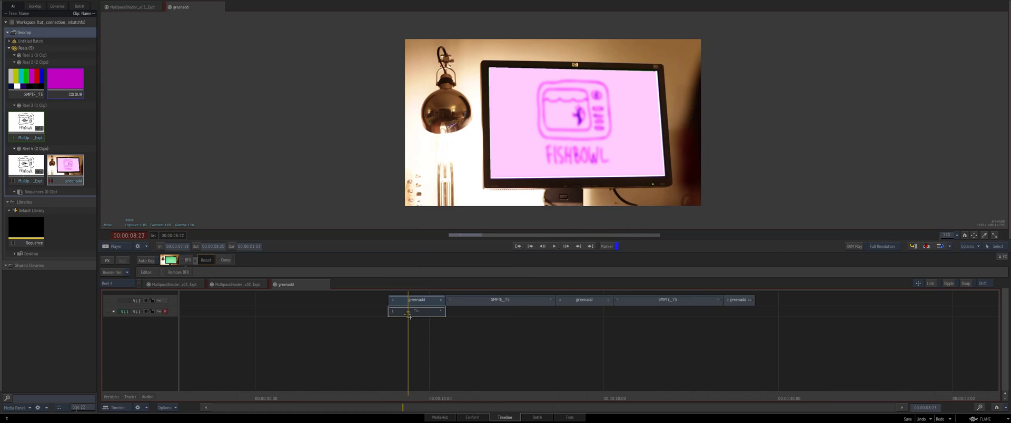
left_click_drag(409, 393, 556, 392)
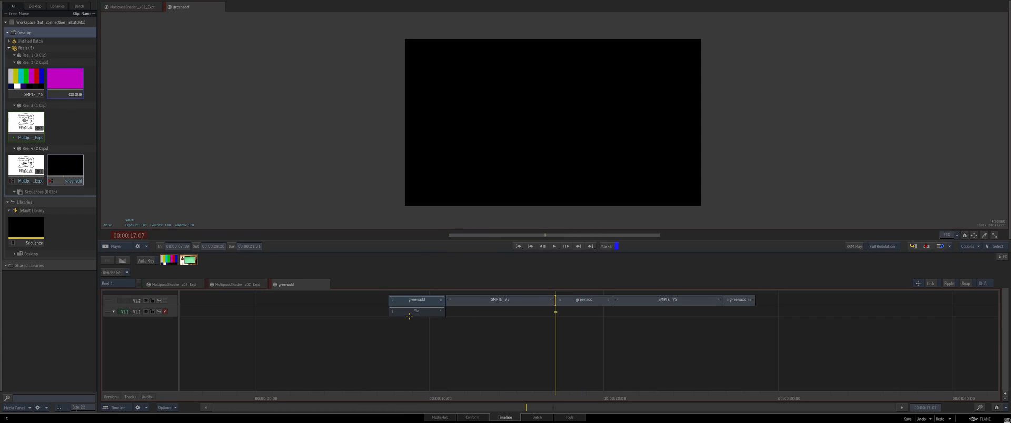
left_click_drag(416, 312, 778, 313)
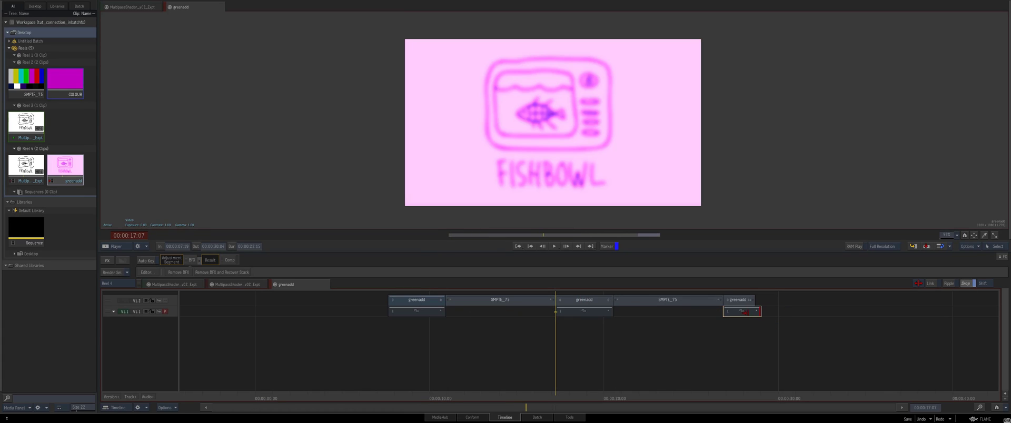
- Create a Batch FX on the second greenadd segment, accepting the vertical compositing warning
left_click(580, 379)
left_click(584, 312)
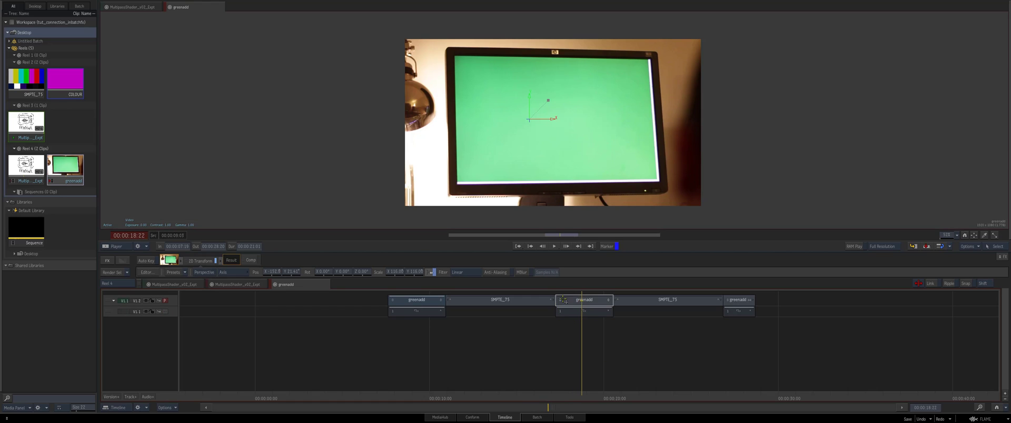
left_click(584, 301)
left_click(107, 260)
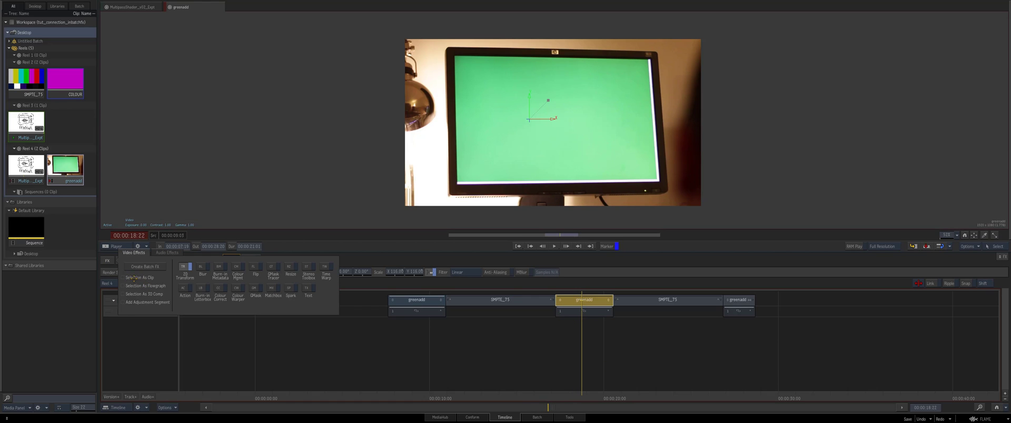
left_click(141, 266)
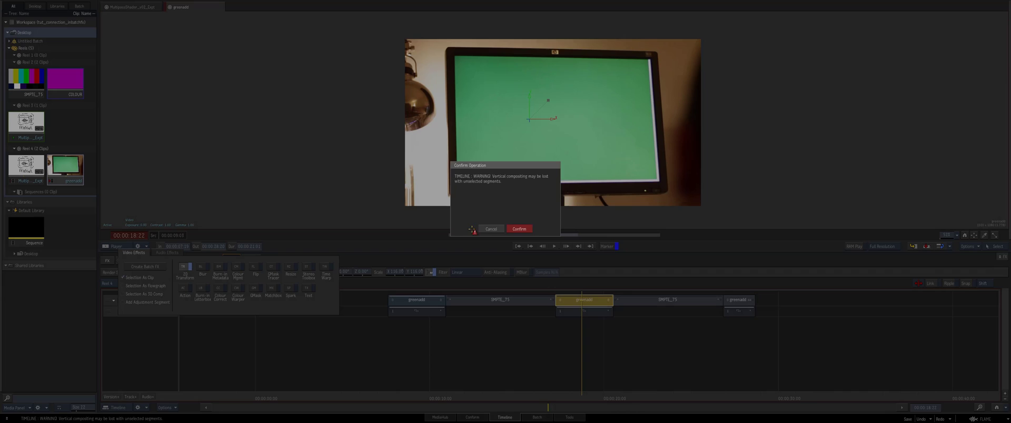
left_click(519, 228)
- Add a Back Clip and an Action node, connecting greenadd as the background and the Back Clip as Action media
left_click_drag(505, 171, 422, 176)
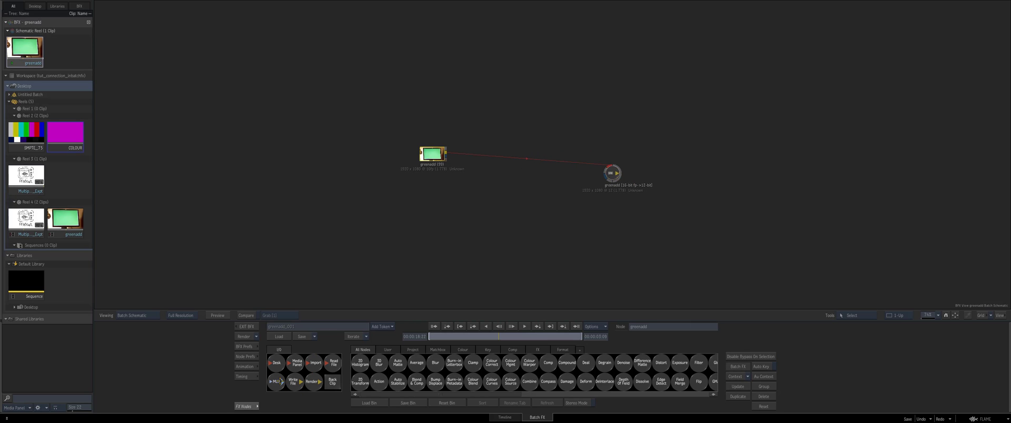
left_click(327, 377)
left_click(379, 382)
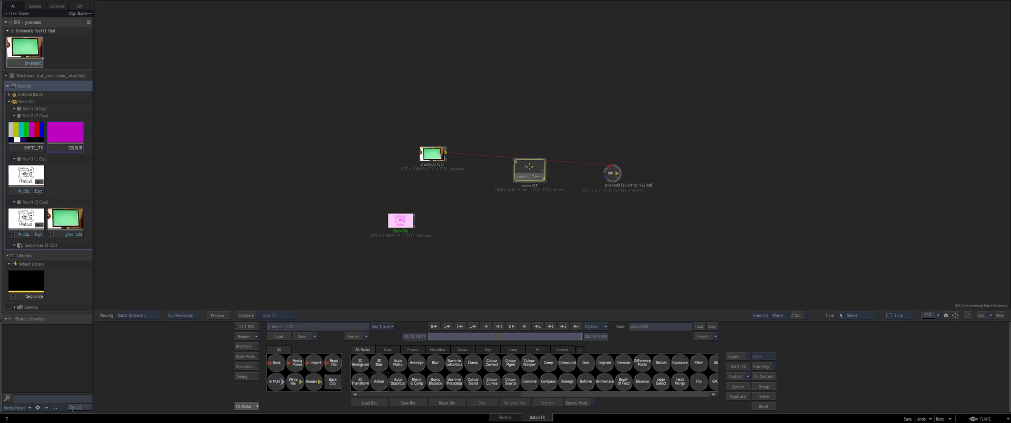
left_click_drag(514, 174, 426, 227)
left_click(437, 214)
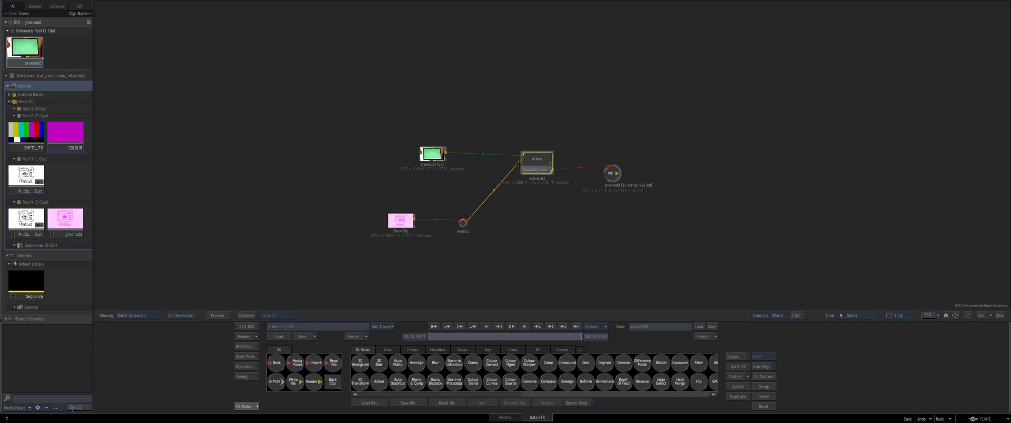
- Open the second shot's Action, scale the Fishbowl image to 48 and set its surface to Perspective
double_click(534, 163)
left_click(519, 157)
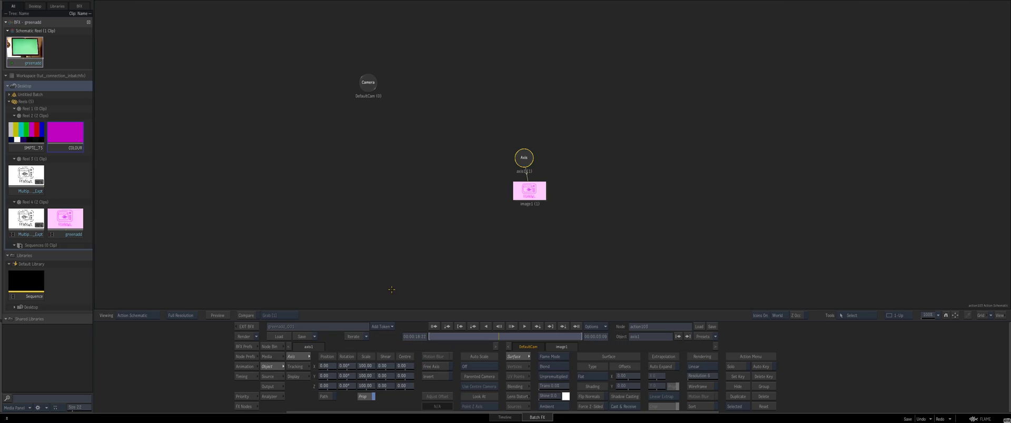
key("F1")
left_click(576, 373)
left_click(590, 360)
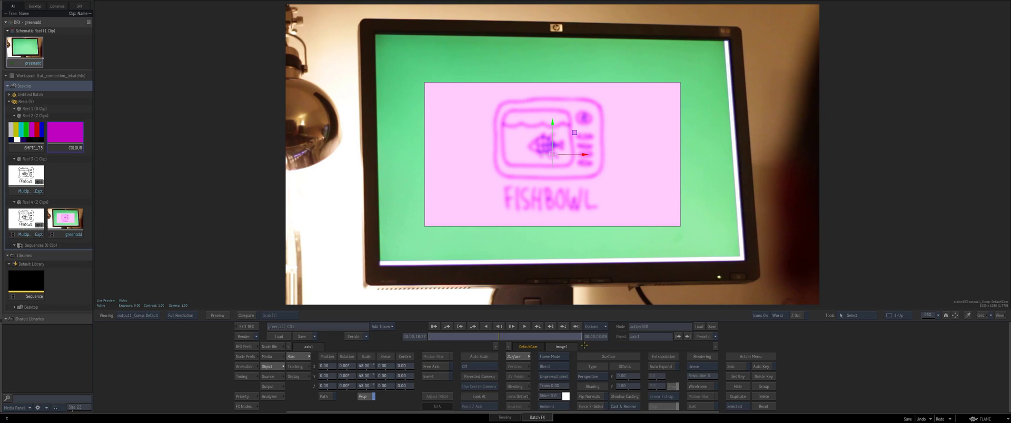
- Corner-pin the Fishbowl image to the second shot's monitor screen and return to the timeline
left_click_drag(417, 76, 368, 30)
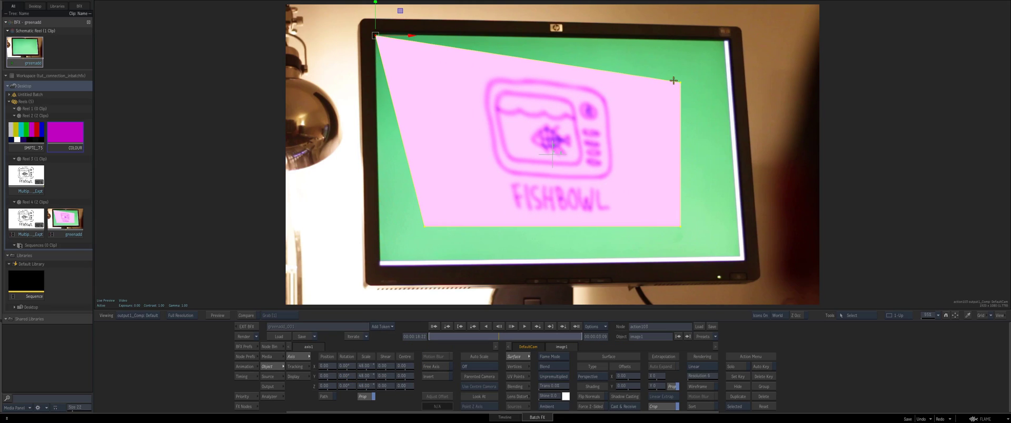
left_click_drag(680, 83, 726, 42)
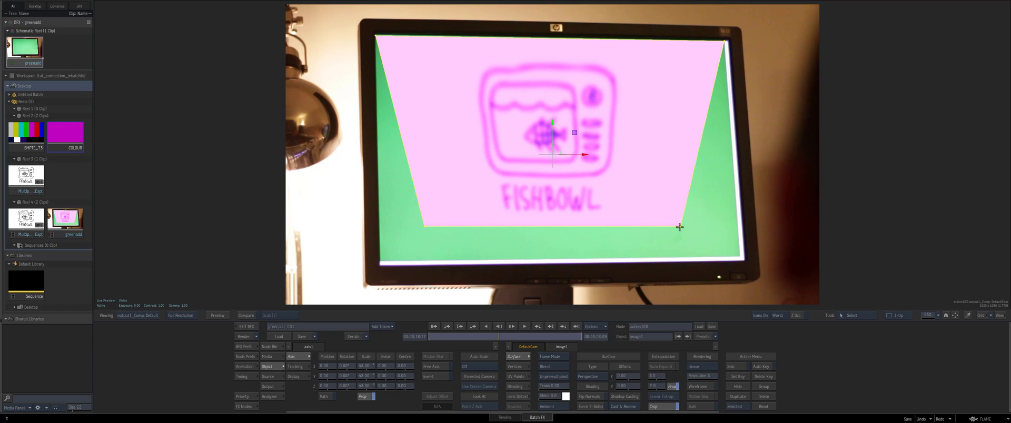
left_click_drag(679, 227, 743, 258)
left_click_drag(425, 225, 392, 257)
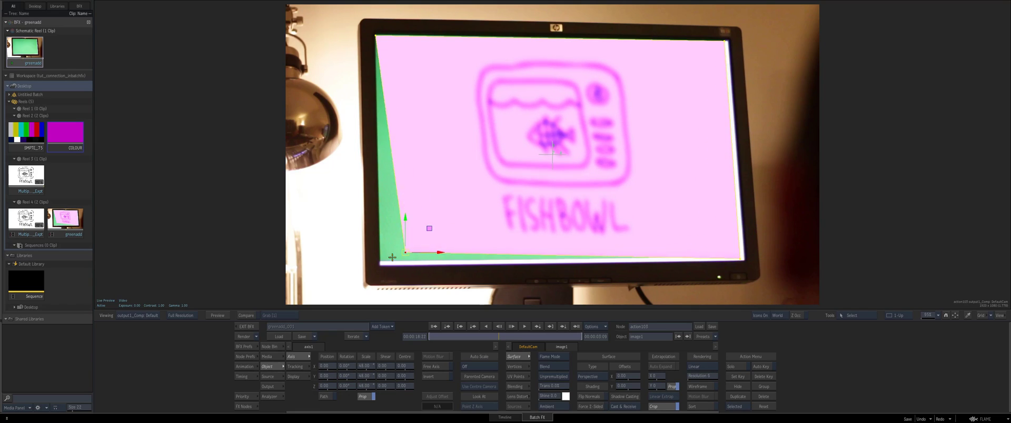
scroll(422, 285, "down", 4)
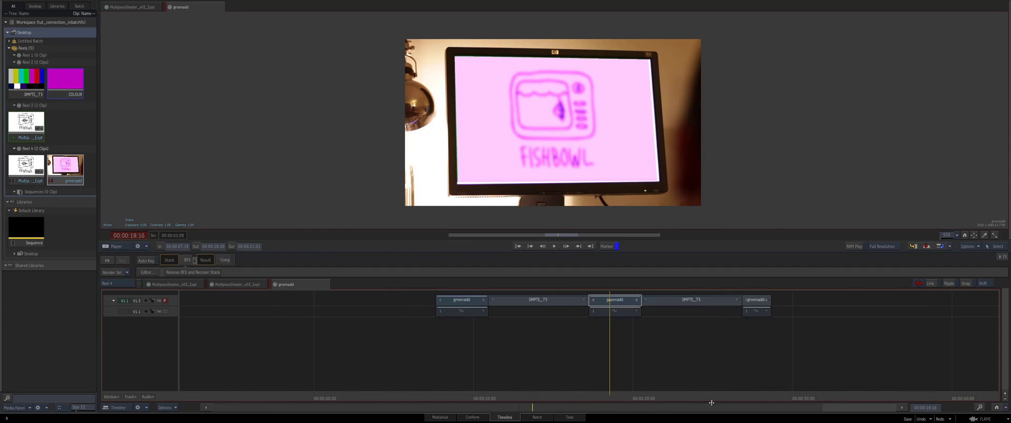
- Reopen the Batch FX of the Fishbowl segment under the second shot, connect its clip directly to the output without Blur and Colour Correct, and exit
left_click(582, 313)
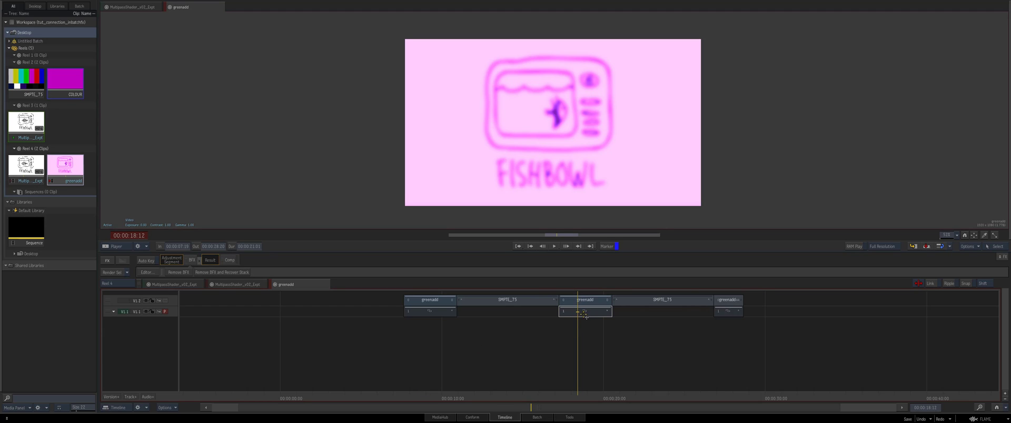
double_click(594, 314)
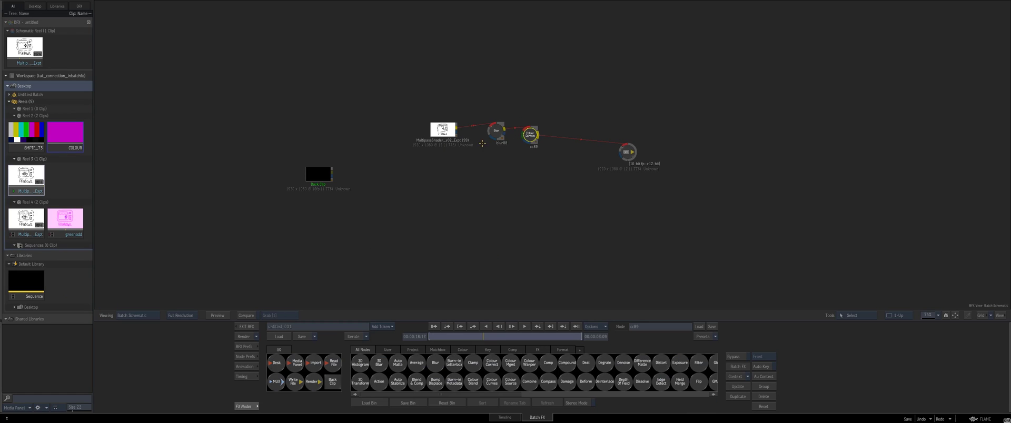
key("F4")
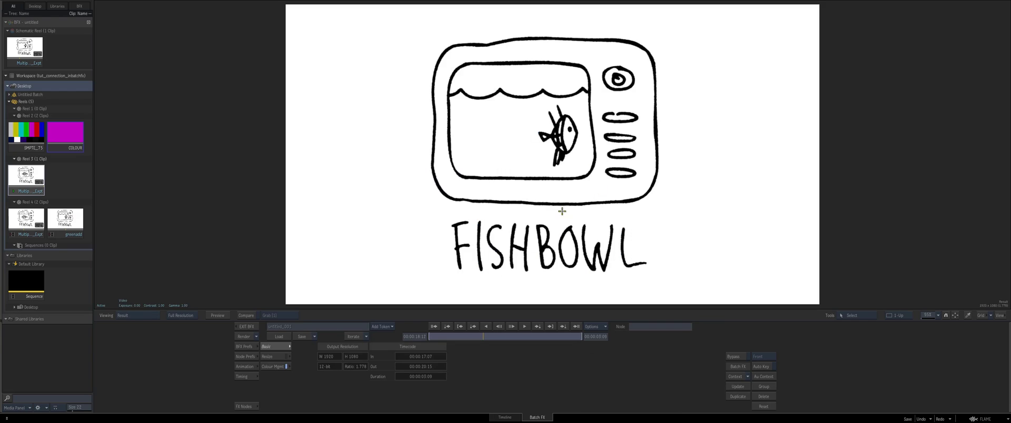
left_click(249, 327)
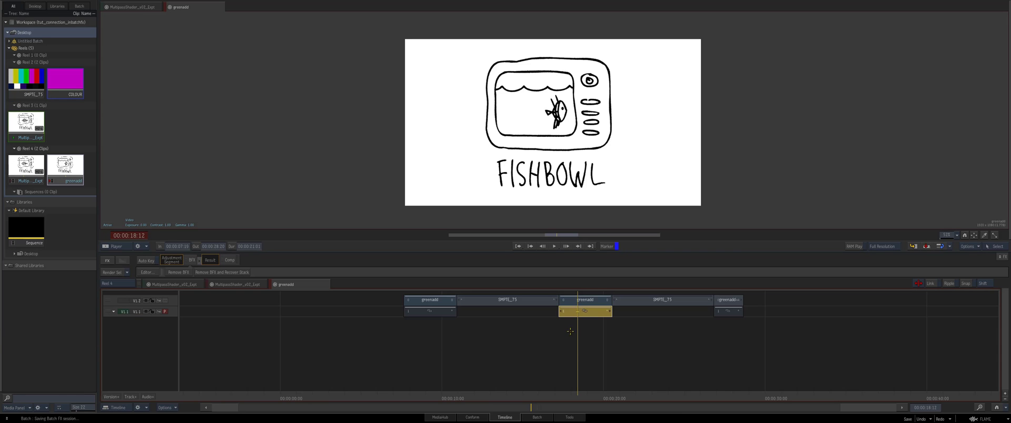
- Sync the connected Fishbowl segments and check the composite on the first and second greenadd shots
left_click(407, 391)
left_click(570, 390)
right_click(580, 340)
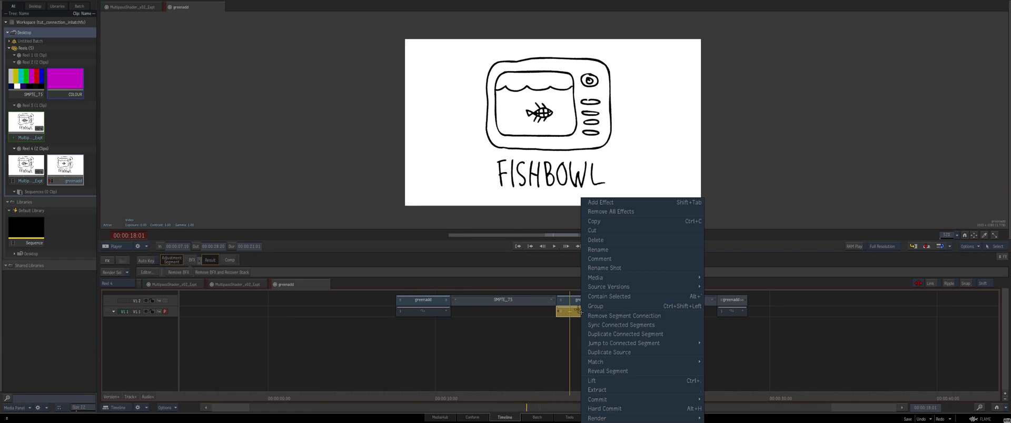
left_click(580, 340)
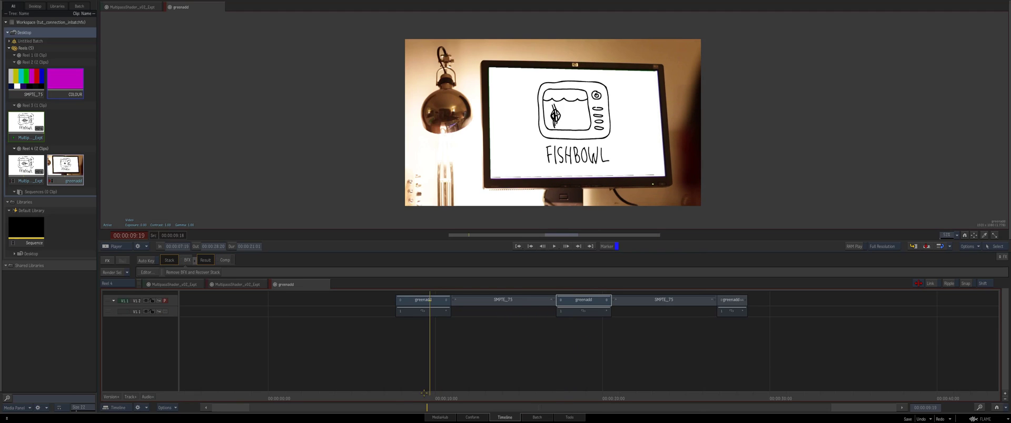
left_click(583, 396)
left_click(581, 396)
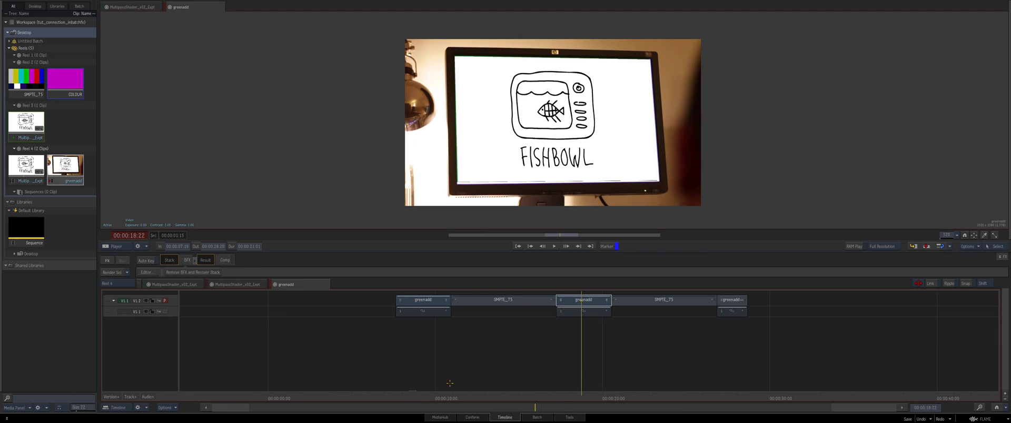
- Reopen the Batch FX of the Fishbowl segment under the first shot and connect a GMask node to the Fishbowl clip
left_click(409, 311)
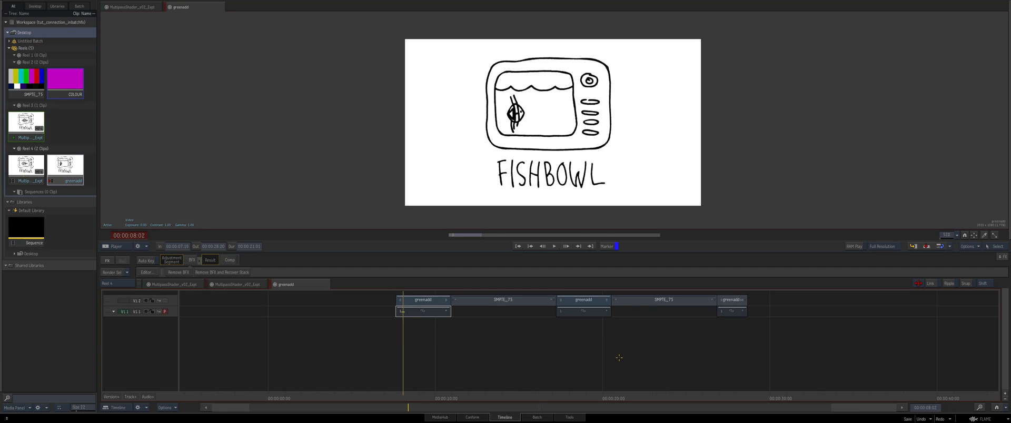
double_click(423, 311)
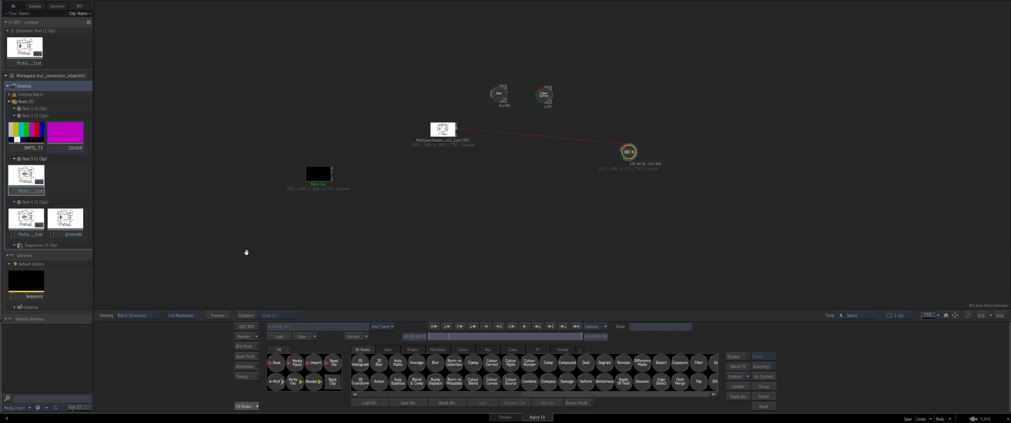
scroll(501, 234, "up", 2)
mouse_move(428, 179)
left_mouse_down()
mouse_move(402, 168)
mouse_move(419, 170)
left_mouse_up()
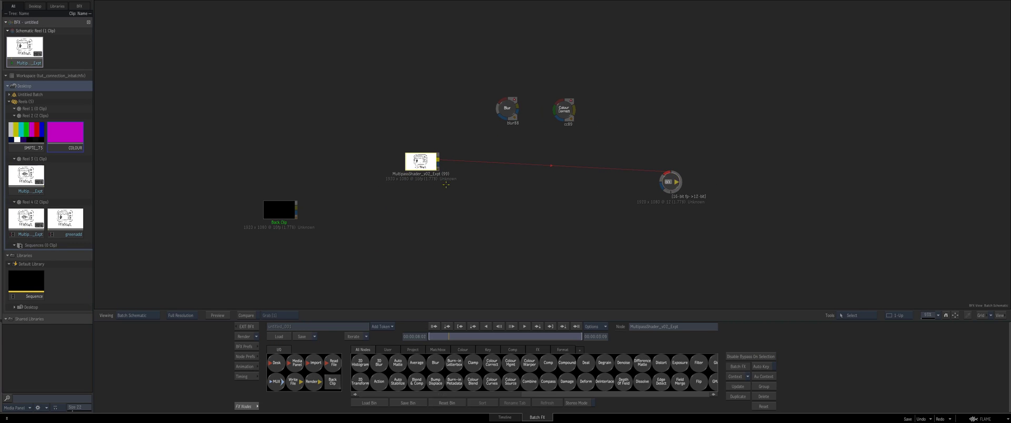
left_click(481, 350)
left_click_drag(454, 363, 497, 200)
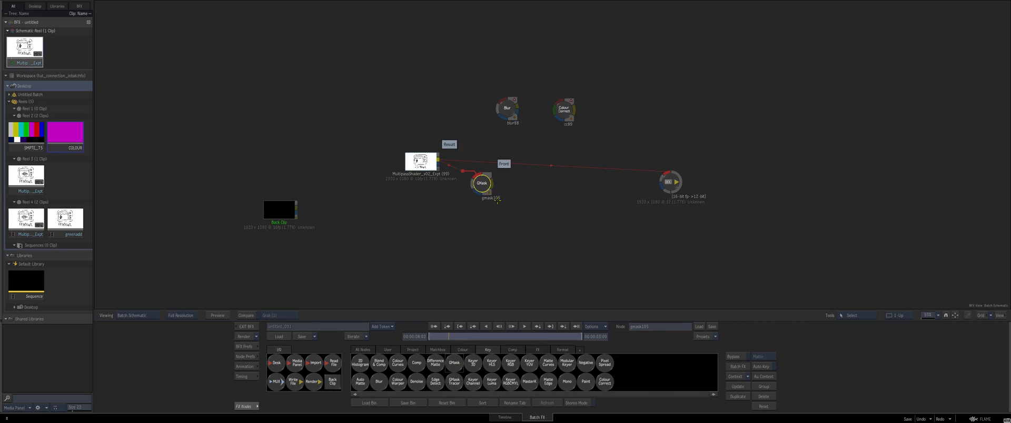
- Draw a closed three-point mask over the Fishbowl drawing, connect the GMask to the output's matte input, and exit Batch FX
double_click(484, 185)
left_click(520, 166)
left_click(544, 133)
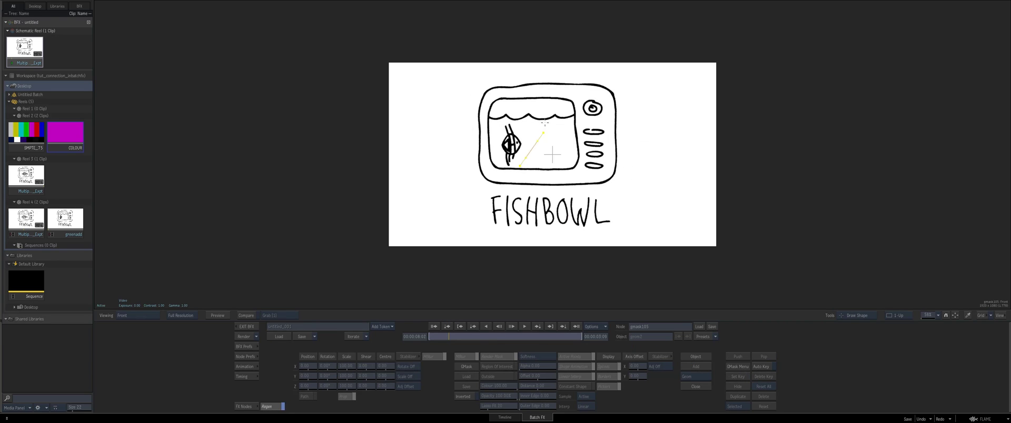
left_click(548, 106)
left_click(612, 183)
left_click(520, 167)
key("F4")
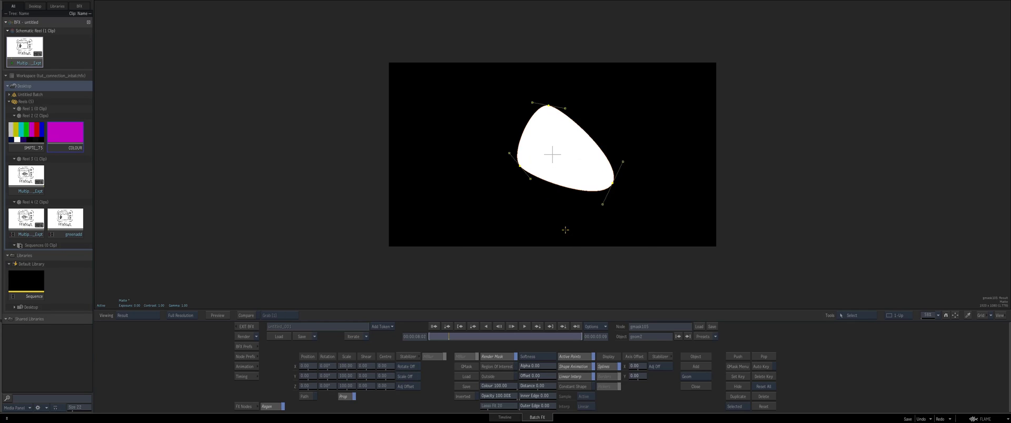
key("Escape")
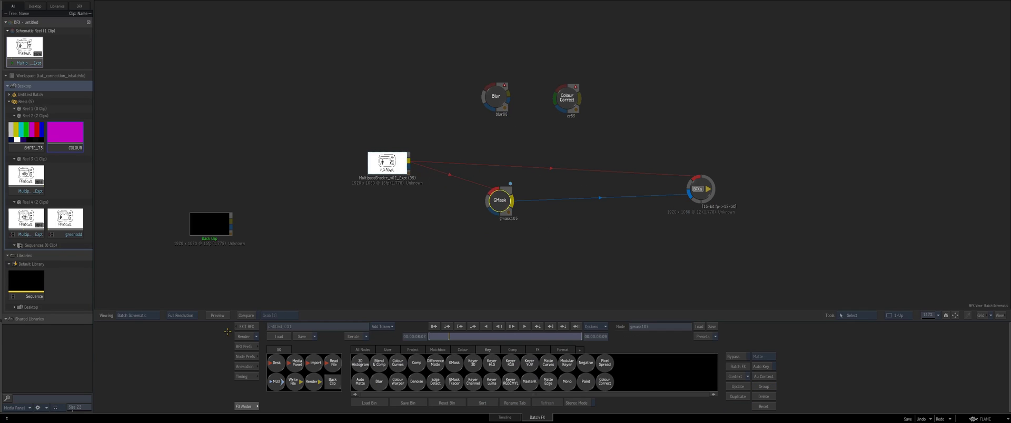
left_click(245, 326)
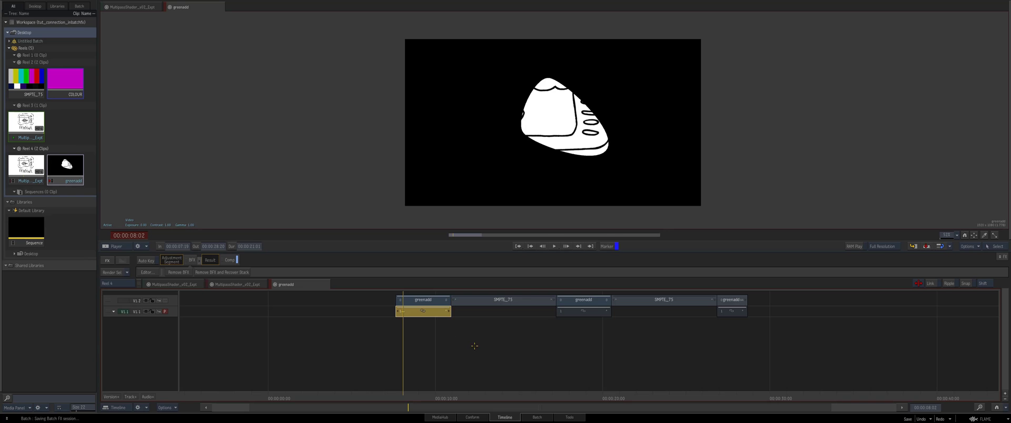
- Open the Batch FX of the first greenadd shot, view the Back Clip, and expand it to expose its Result and OutMatte outputs
double_click(421, 300)
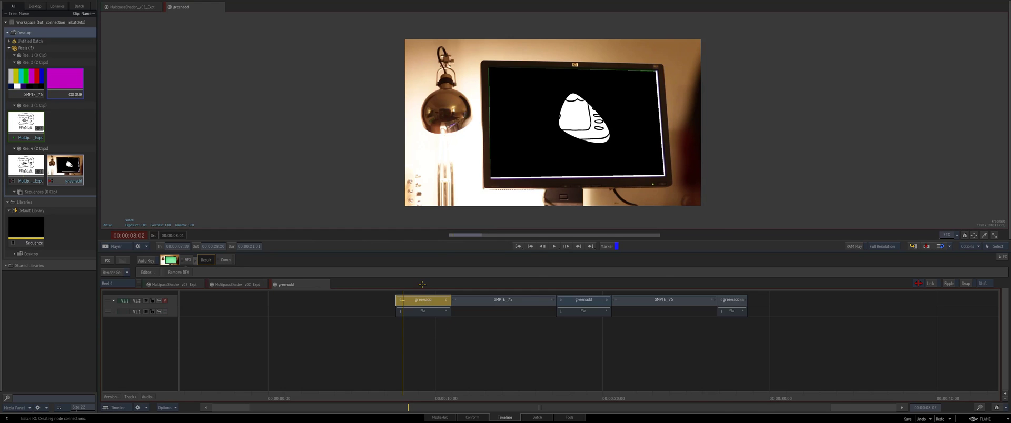
key("Escape")
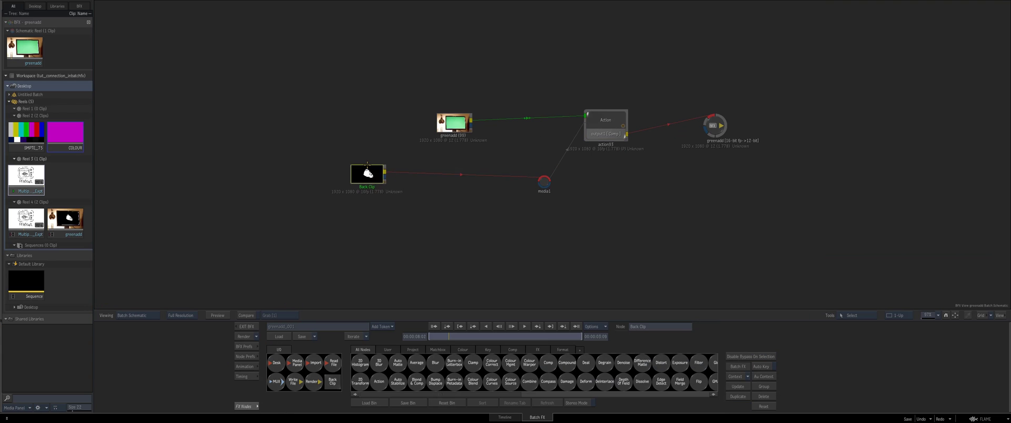
left_click_drag(380, 193, 354, 174)
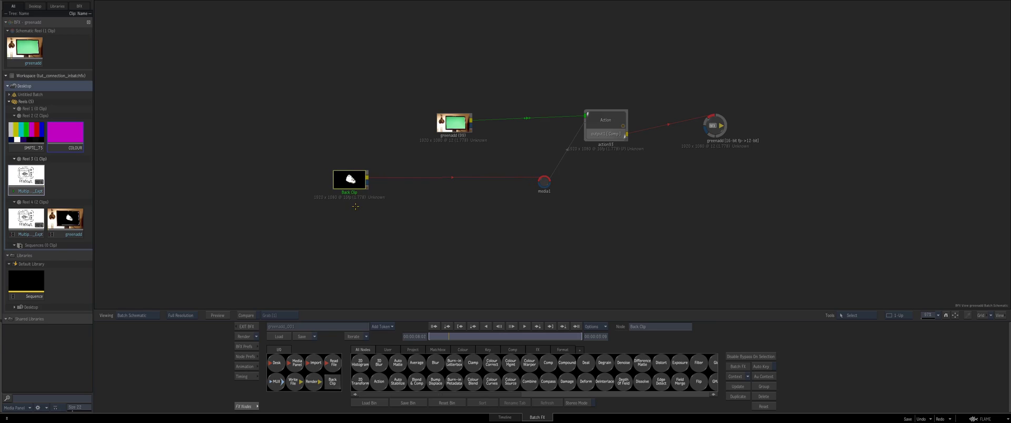
double_click(350, 193)
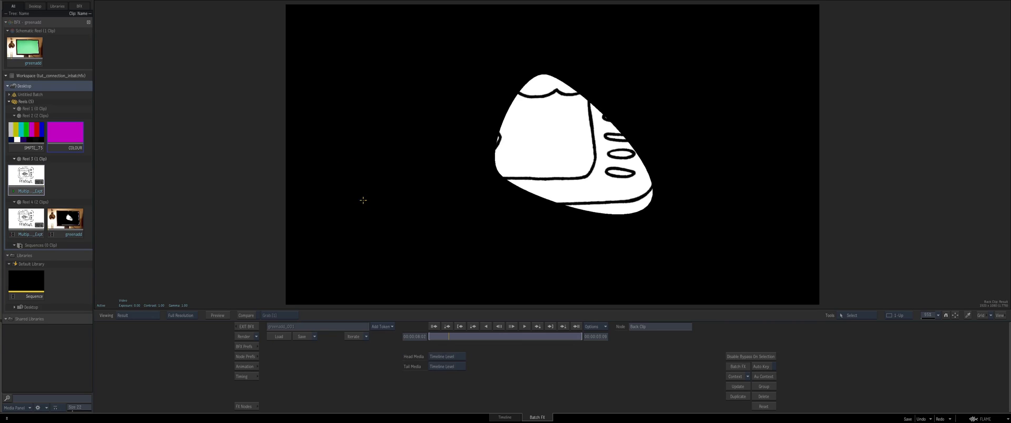
key("F4")
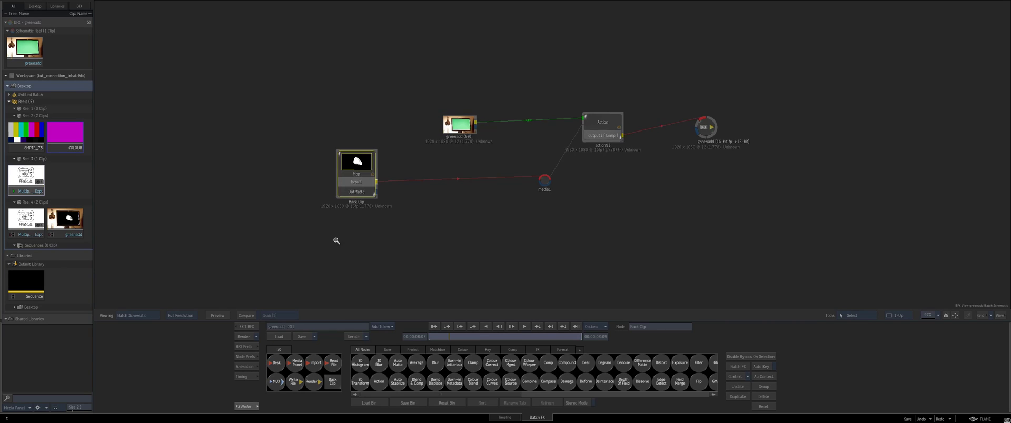
- Route the Back Clip's OutMatte through a MUX node into the Action media's matte input, check the Action composite, and exit
left_click(449, 248)
left_click_drag(449, 249, 545, 178)
double_click(598, 126)
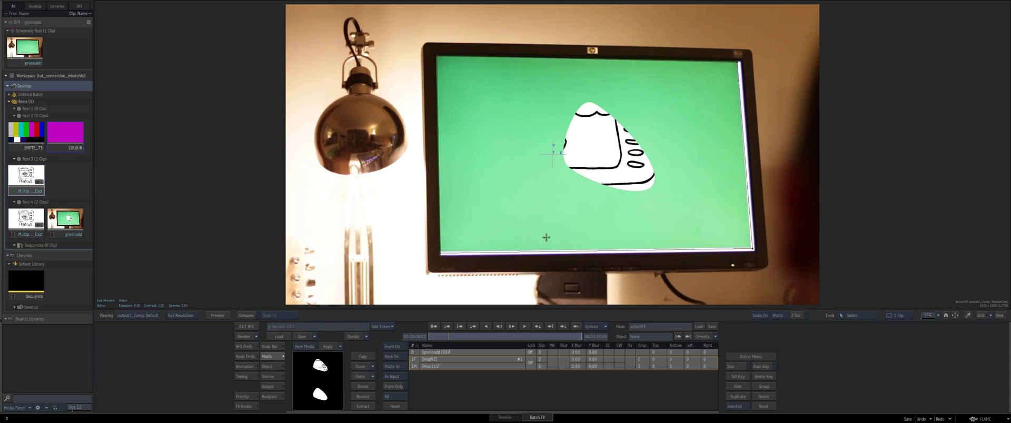
key("Tab")
double_click(598, 128)
key("Tab")
left_click(246, 326)
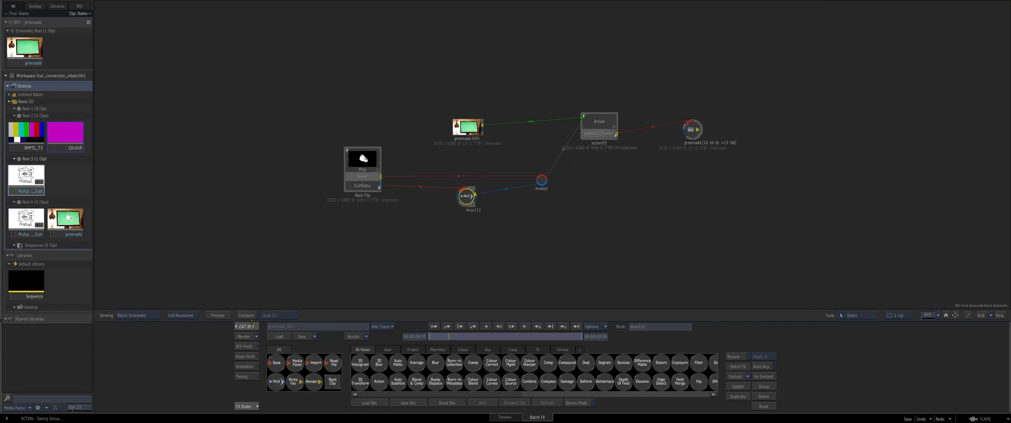
- Reopen the Batch FX of the Fishbowl segment under the first shot and delete the GMask node
left_click(433, 314)
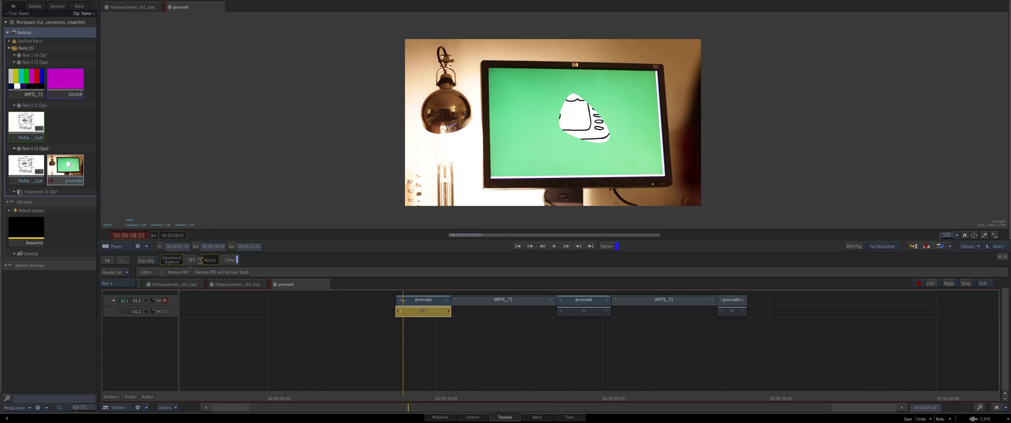
left_click(403, 304)
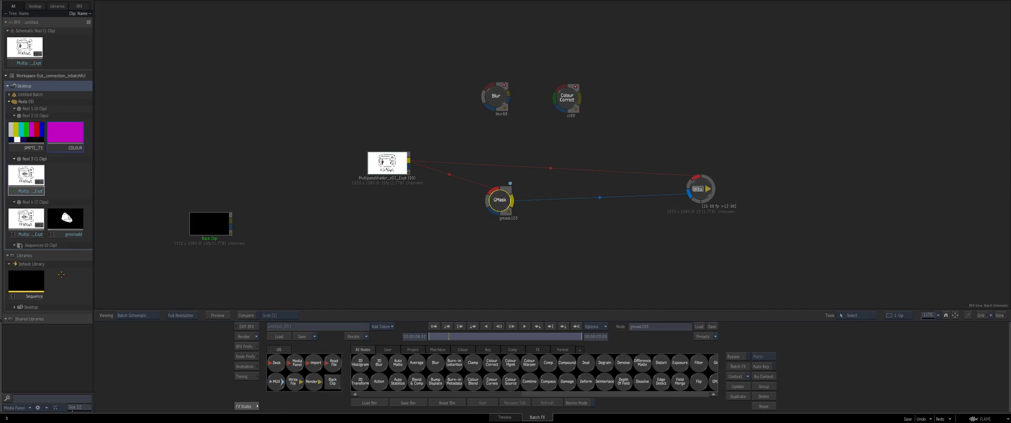
key("Delete")
scroll(517, 190, "down", 4)
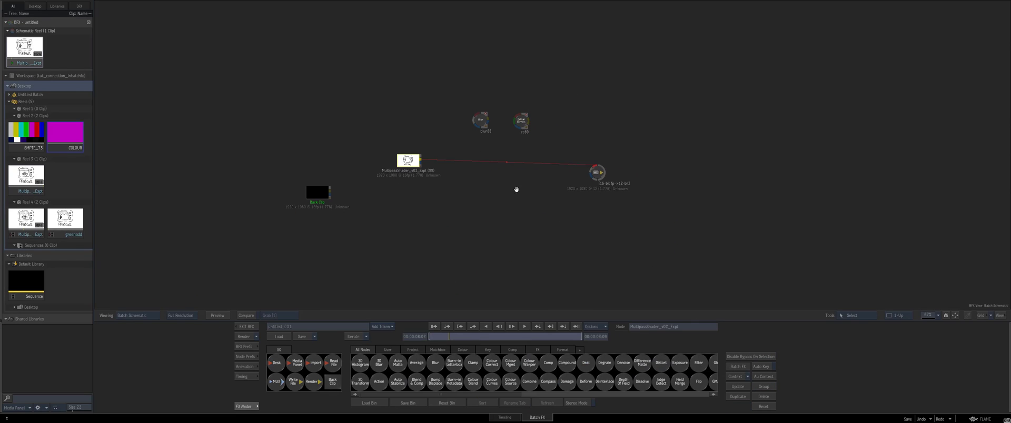
left_click(516, 189)
scroll(353, 221, "up", 2)
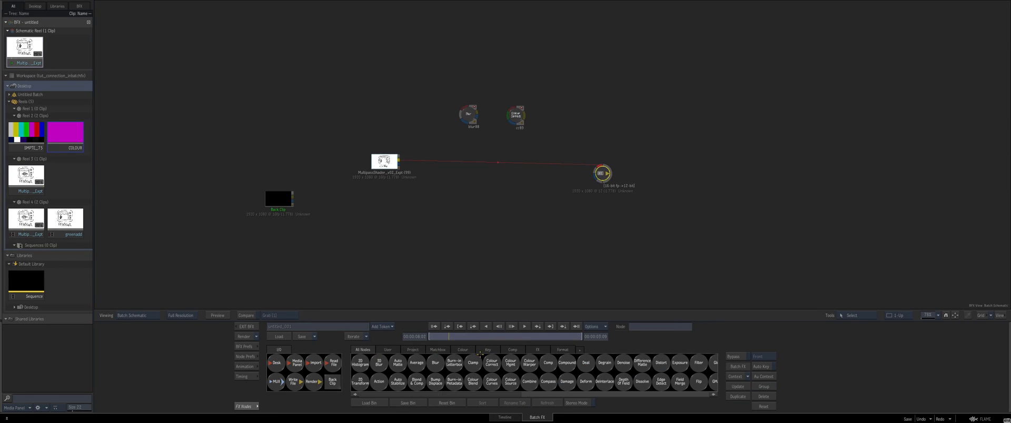
- Add a Colour Source node set to PAL Bars, connect it to the output's matte input, and exit Batch FX
left_click(462, 350)
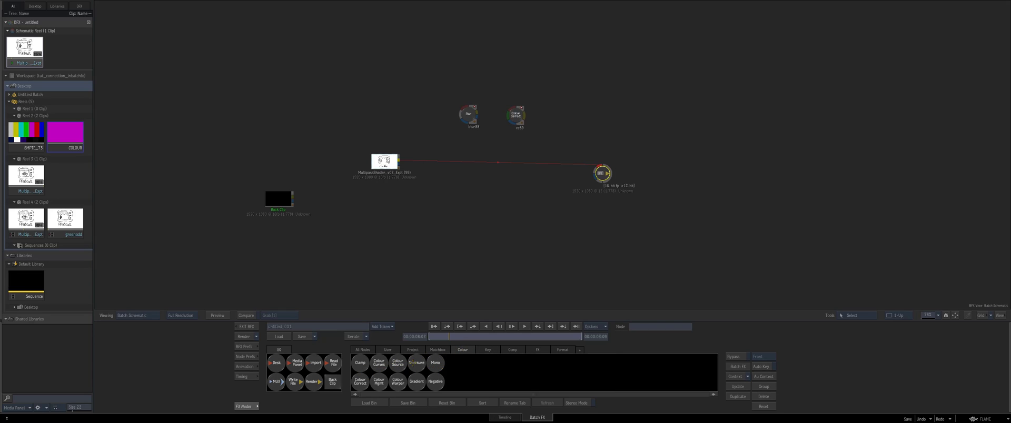
left_click_drag(399, 363, 467, 201)
left_click(427, 357)
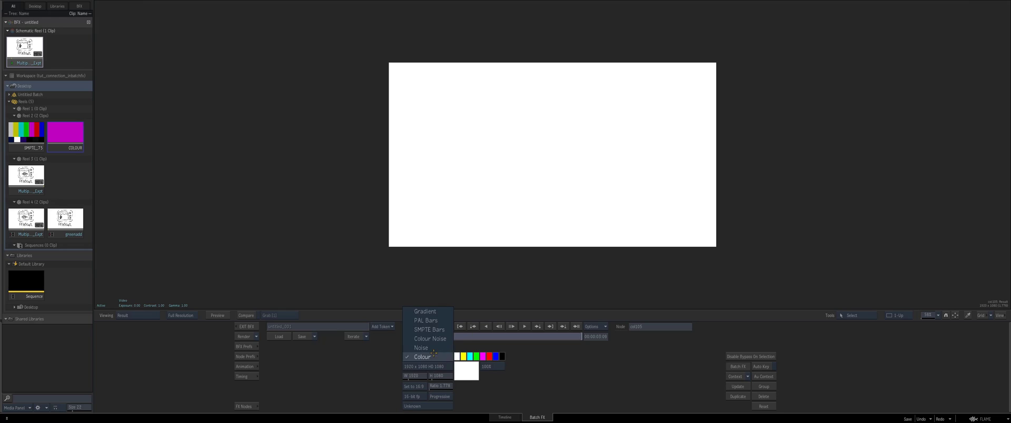
left_click(427, 319)
left_click_drag(600, 173, 532, 192)
double_click(533, 193)
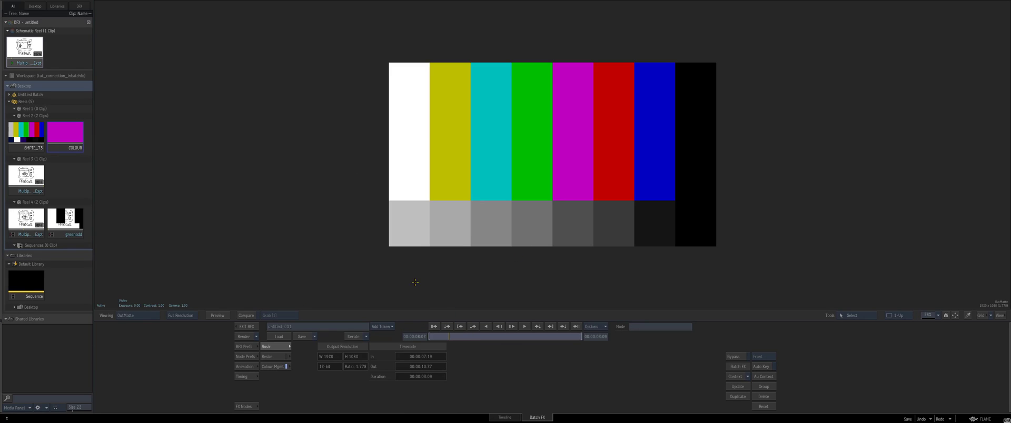
left_click(248, 326)
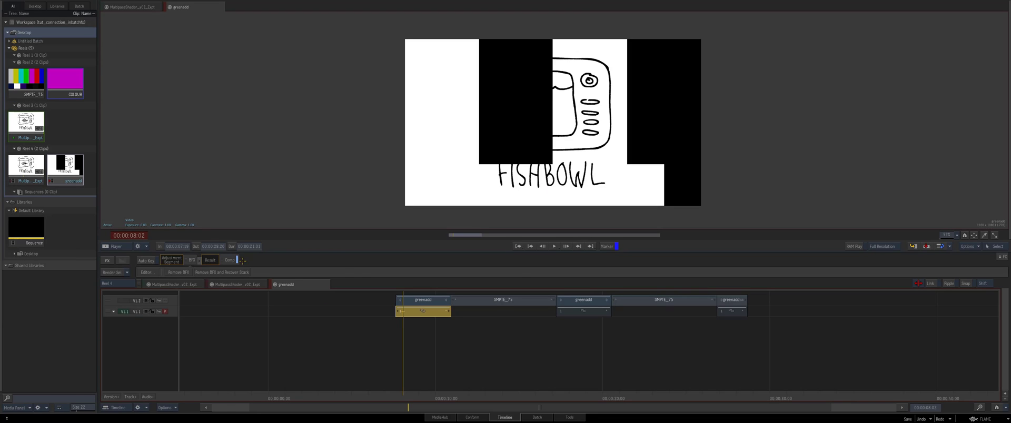
- Open the first greenadd shot's Batch FX, compare the Back Clip and MUX outputs in a two-up view, and return to the timeline
left_click(422, 302)
double_click(422, 301)
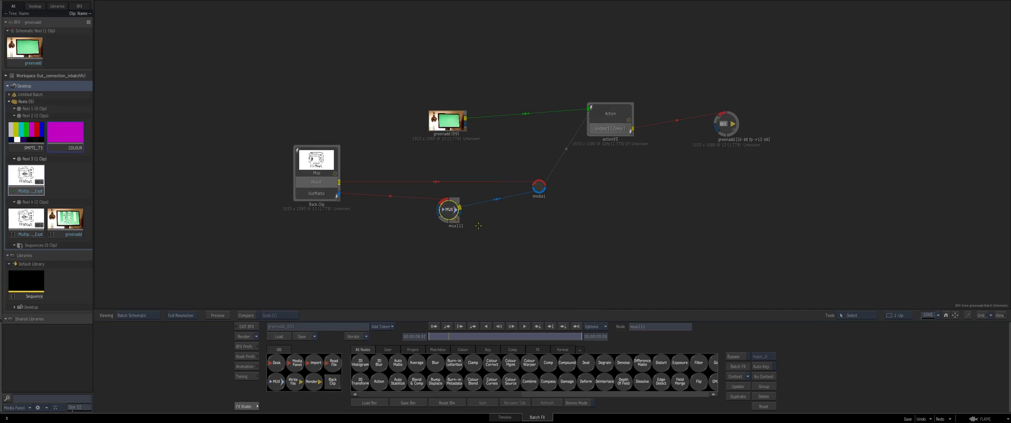
key("alt+2")
left_click(238, 165)
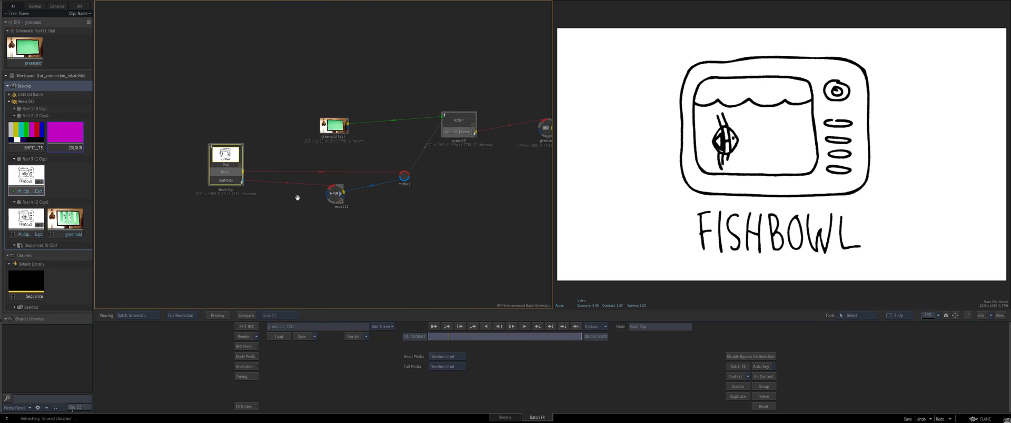
left_click(327, 196)
left_click(237, 158)
left_click(327, 196)
left_click(237, 158)
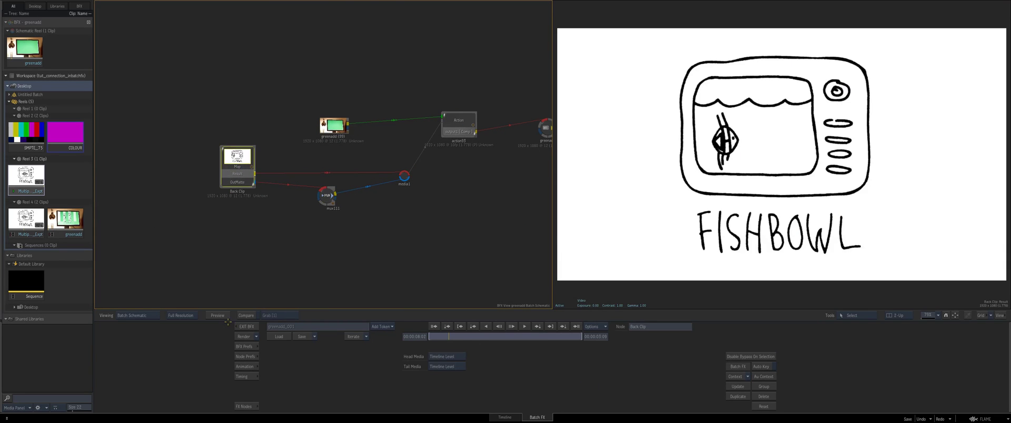
left_click(504, 417)
- Compare the lower Fishbowl segment and the composites on the first and second greenadd shots
left_click(410, 311)
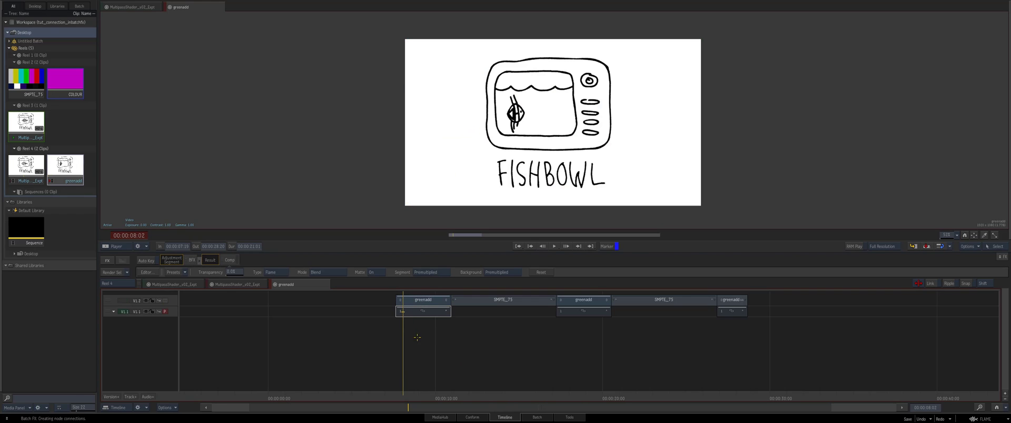
left_click(409, 300)
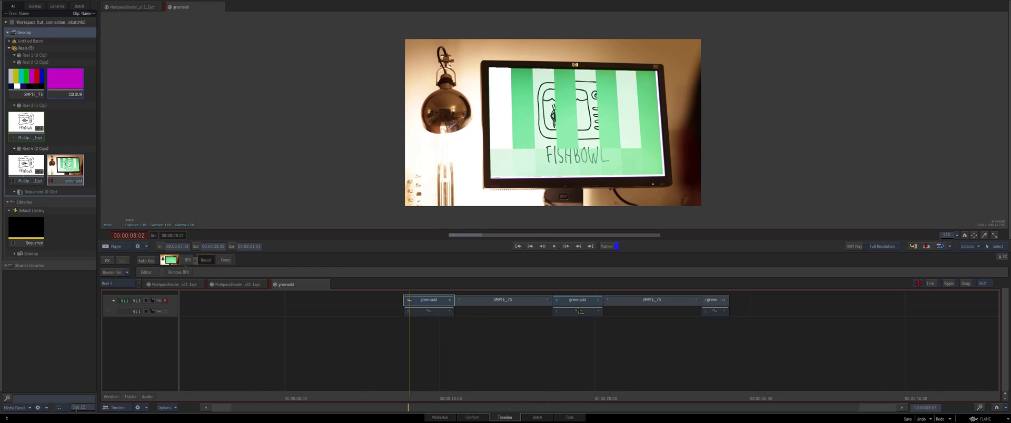
left_click(568, 300)
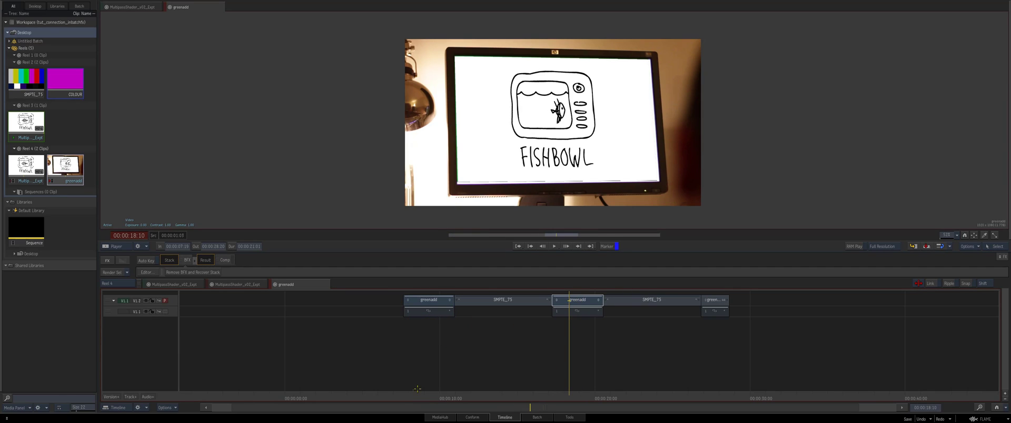
key("ctrl+z")
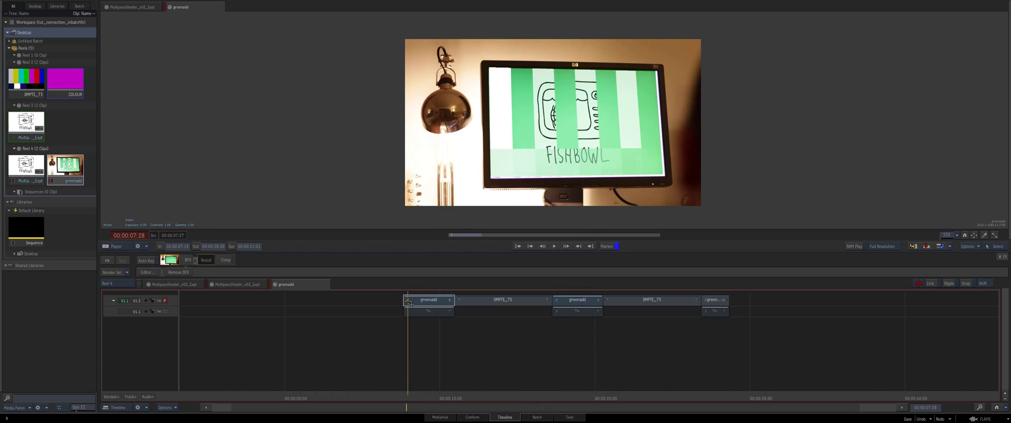
left_click(435, 311)
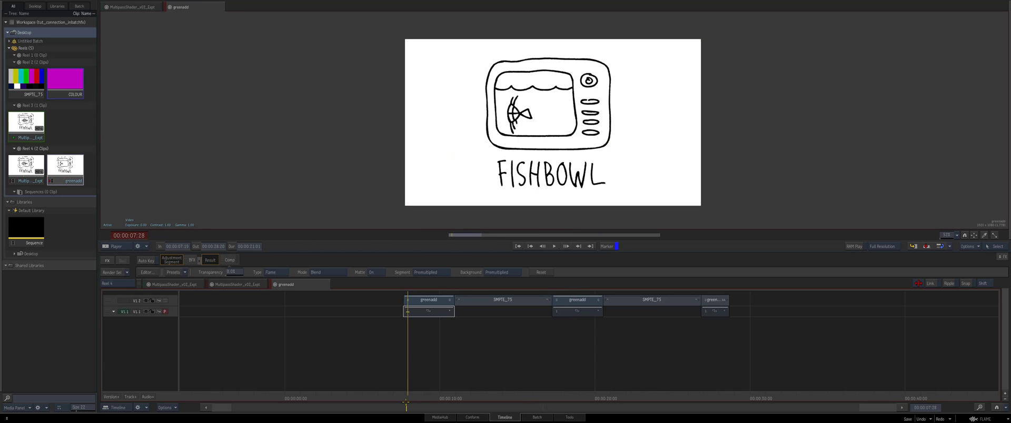
key("Up")
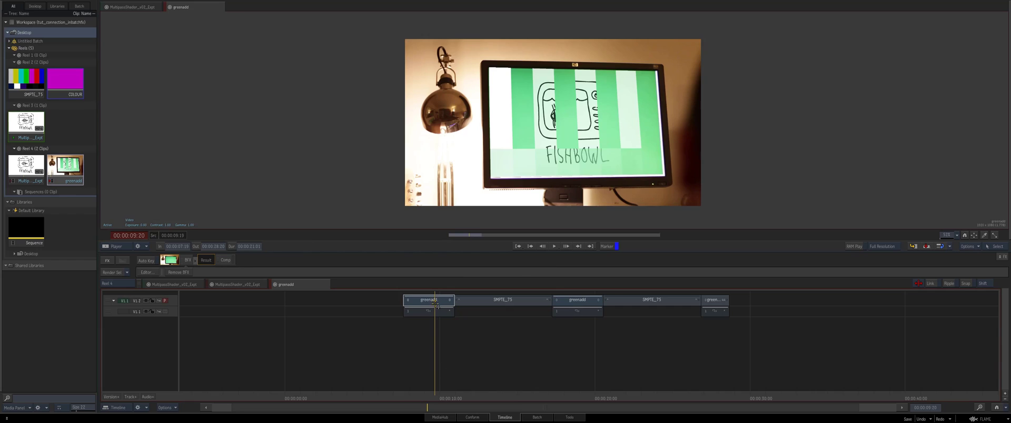
left_click(412, 312)
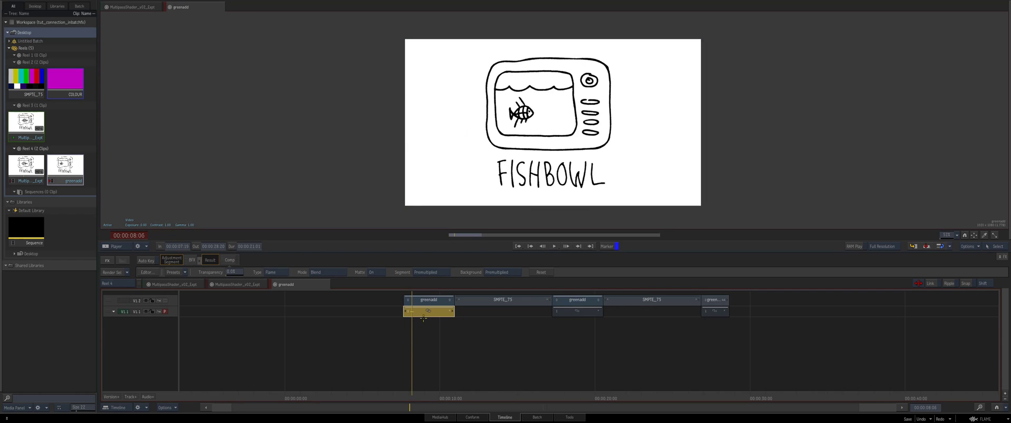
key("Up")
- Sync the connected segments from the Fishbowl segment under the first shot and check the result on the timeline
mouse_move(430, 391)
left_mouse_down()
mouse_move(582, 391)
mouse_move(428, 391)
left_mouse_up()
right_click(416, 391)
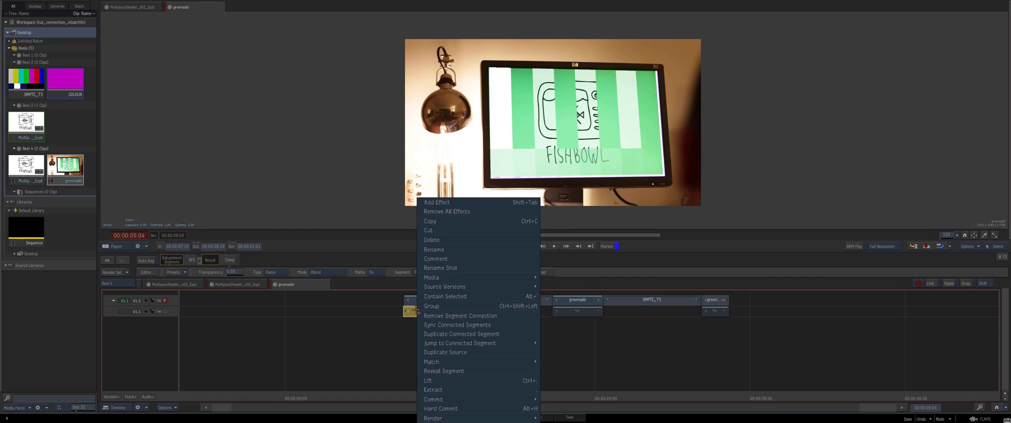
left_click(464, 334)
left_click(546, 390)
left_click_drag(555, 389, 435, 391)
left_click(428, 312)
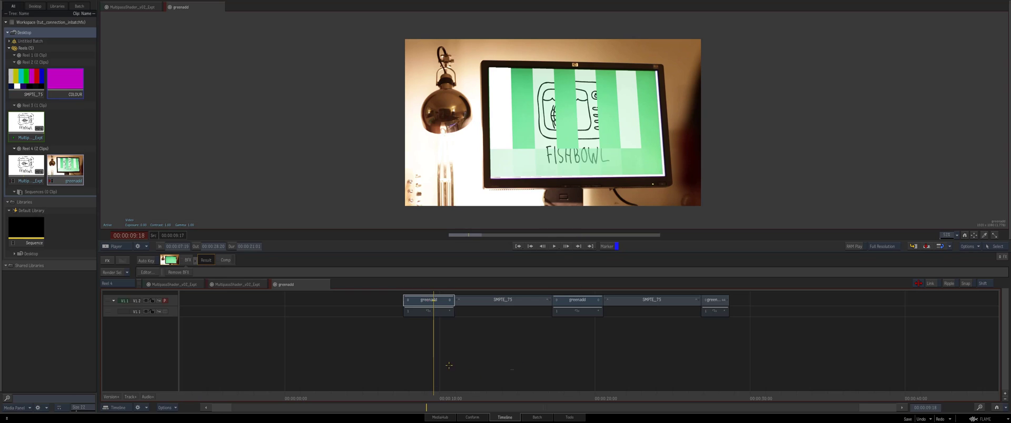
left_click(430, 312)
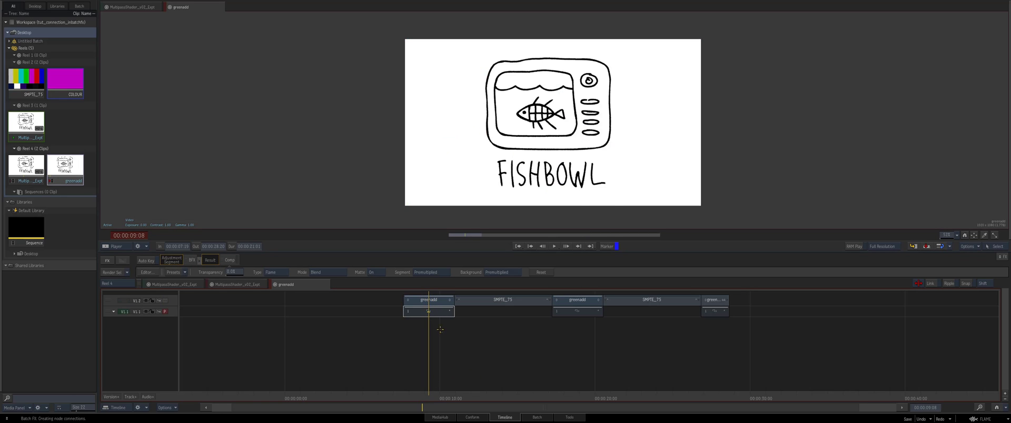
- Inspect the Batch FX of the lower segment and of the second greenadd shot, returning to the timeline after each
double_click(571, 309)
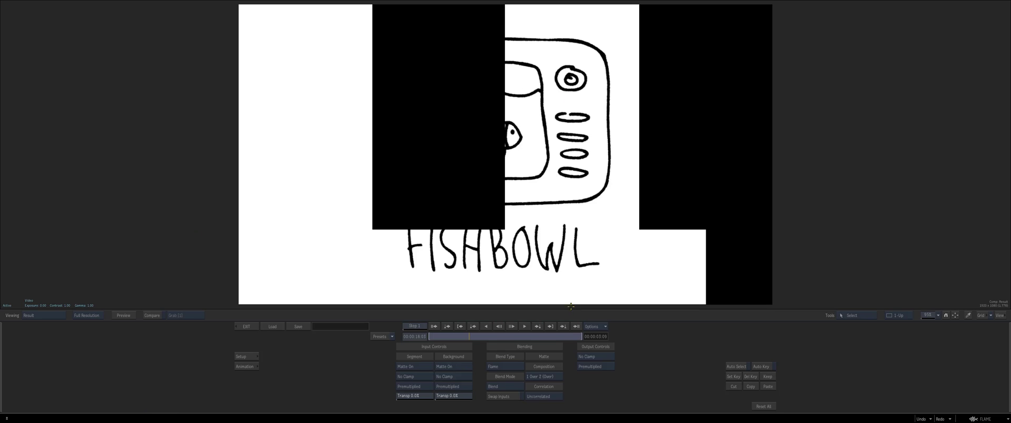
key("Escape")
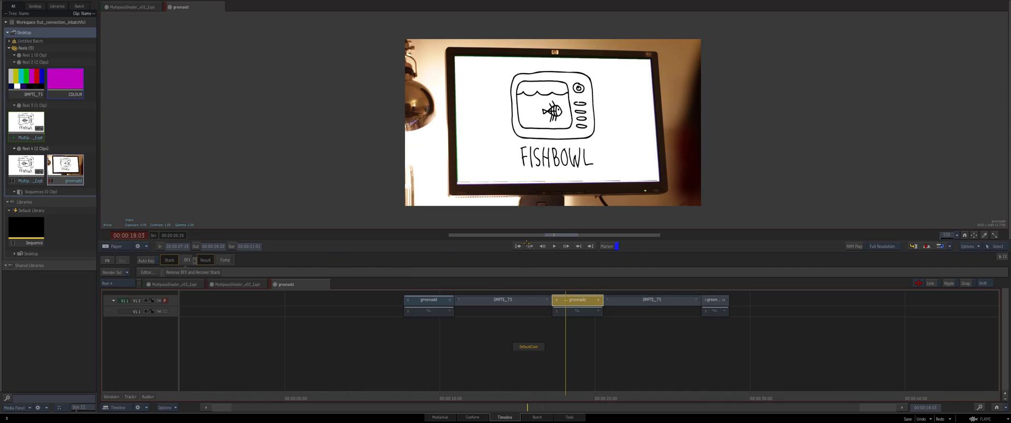
double_click(579, 298)
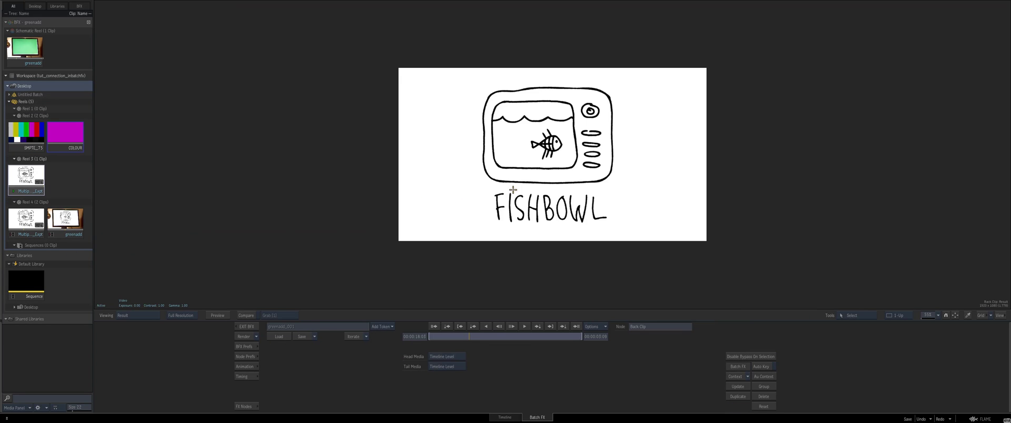
key("Escape")
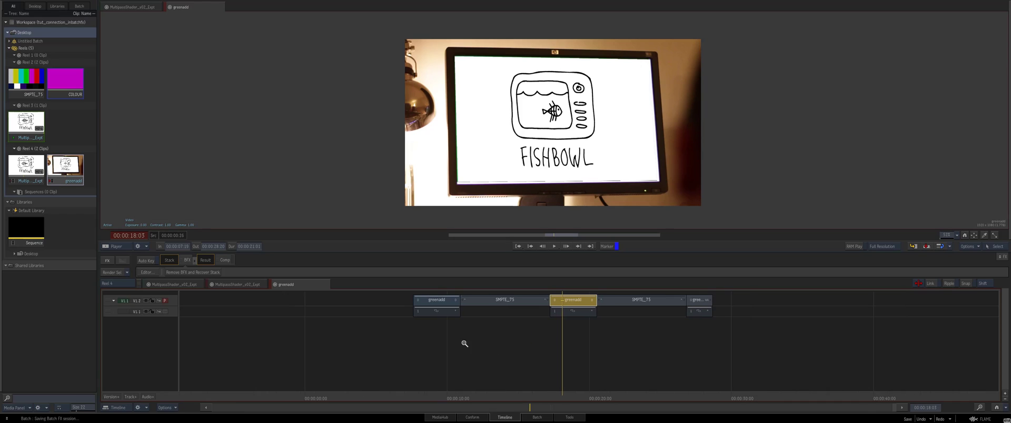
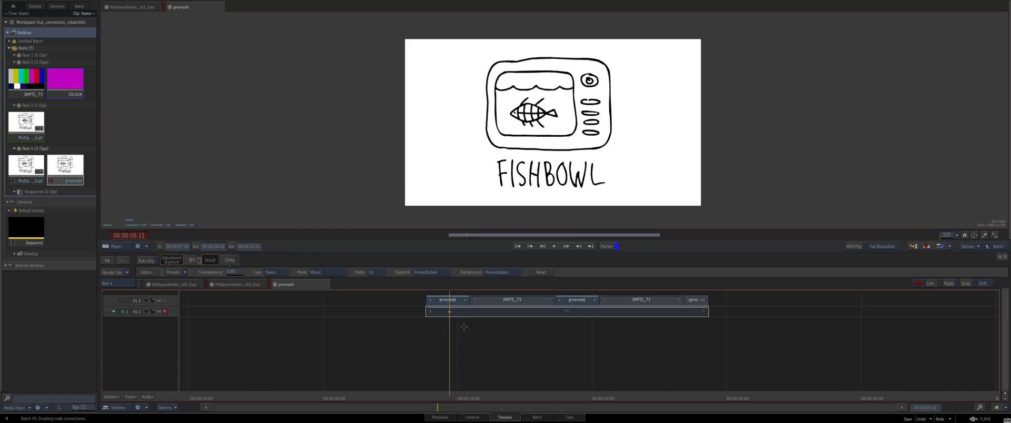
- Remove the connection from the single long lower-track segment and go to the first greenadd shot
left_click(465, 313)
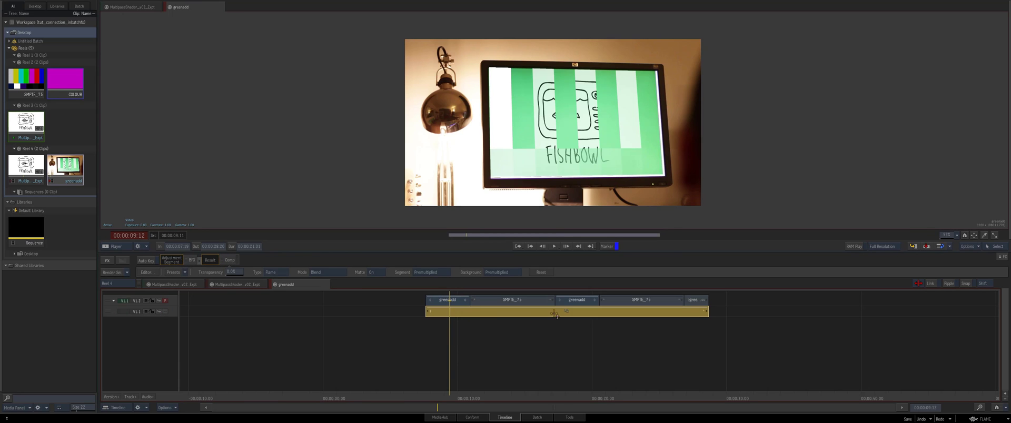
right_click(554, 314)
left_click(616, 343)
left_click_drag(455, 396, 449, 382)
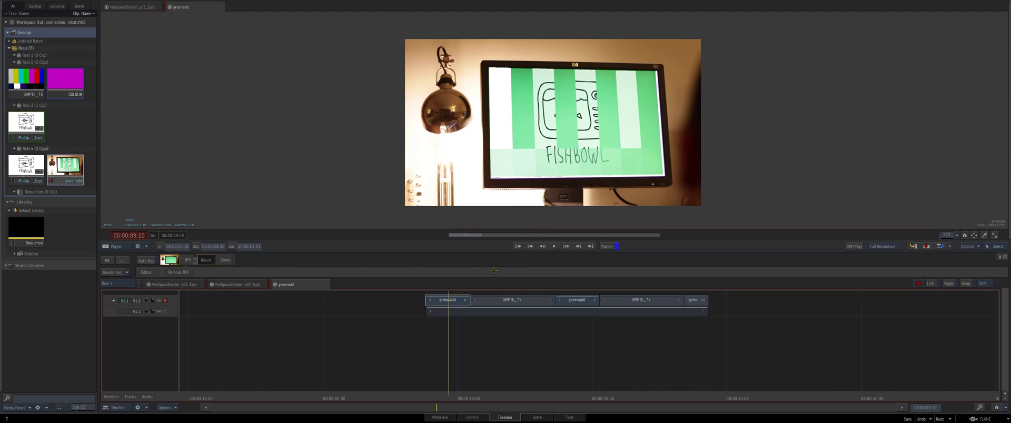
- Select the long lower-track segment beneath the first greenadd shot and open its Batch FX
left_click_drag(469, 353, 455, 303)
left_click(455, 311)
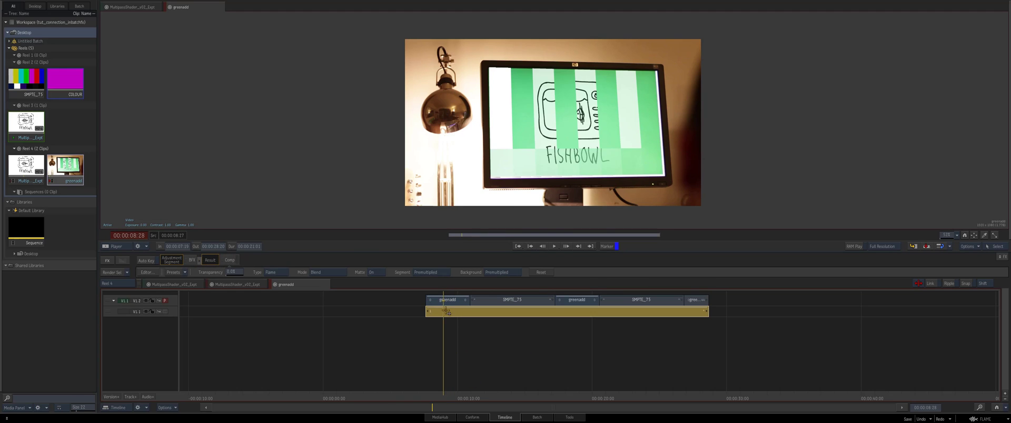
double_click(455, 311)
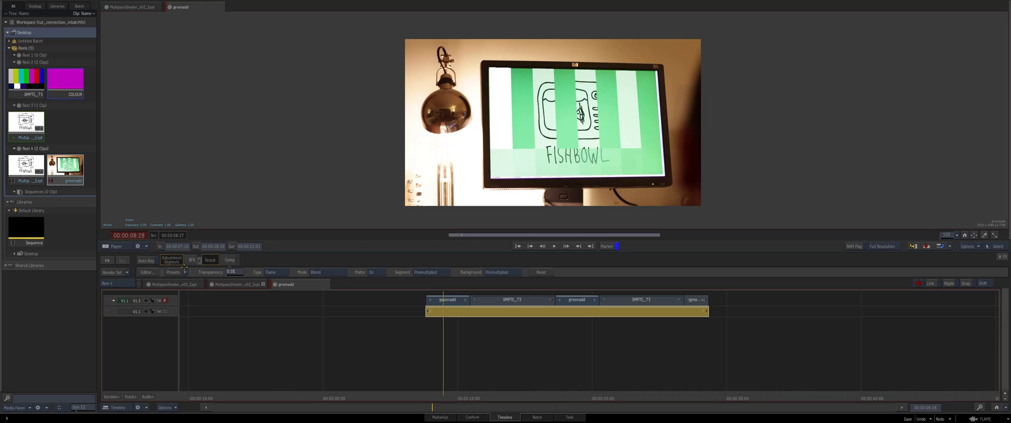
left_click(192, 261)
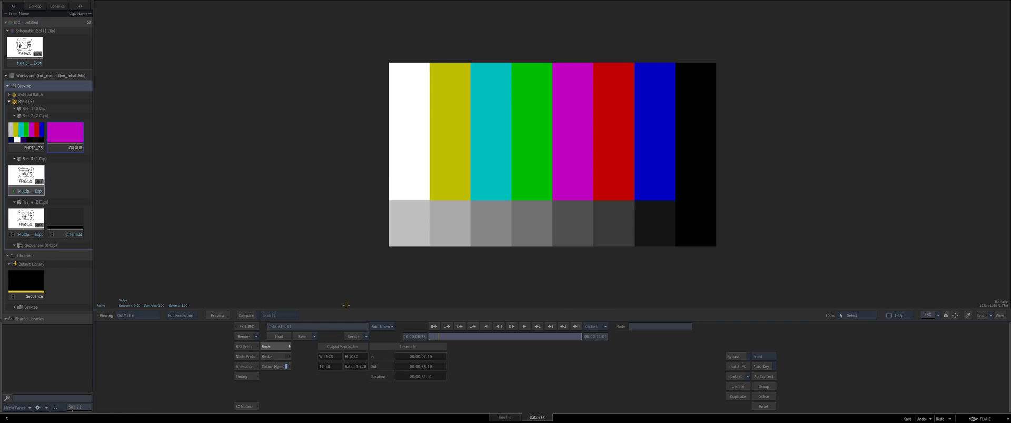
- Show the BFX Timeline Result context beside the Fishbowl result in a two-up view
left_click(133, 315)
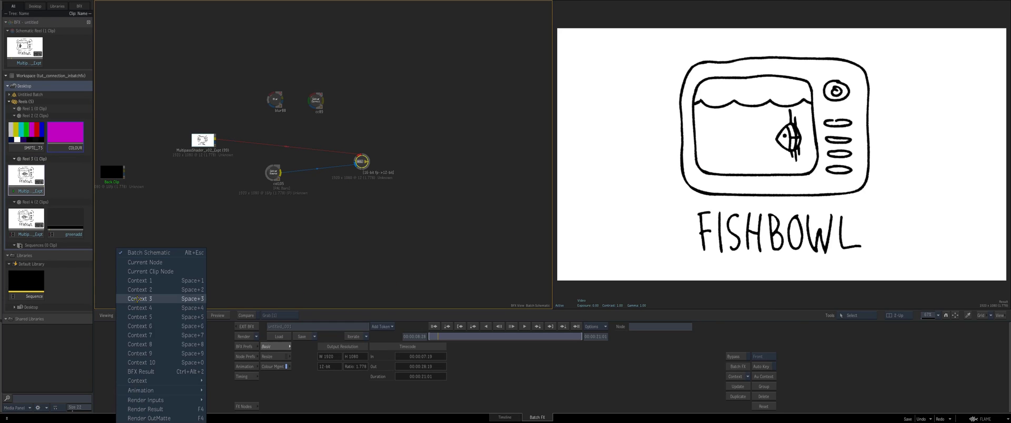
mouse_move(195, 381)
left_click(229, 390)
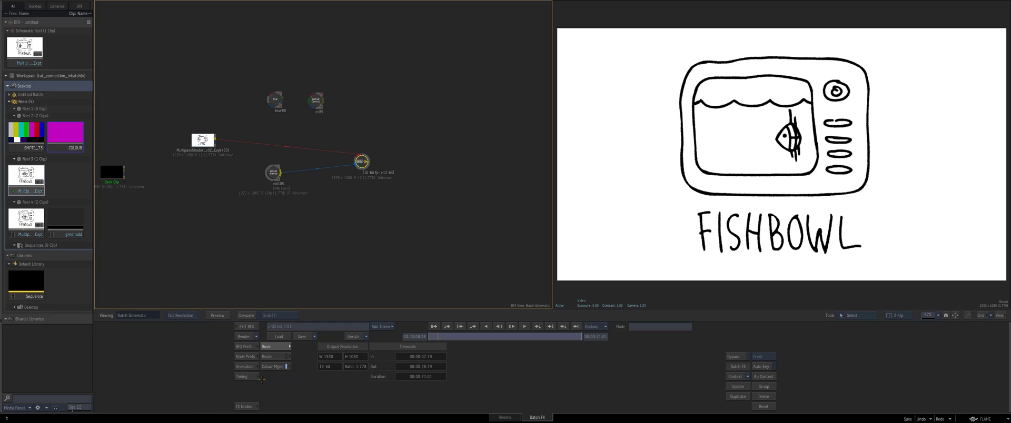
scroll(700, 219, "down", 2)
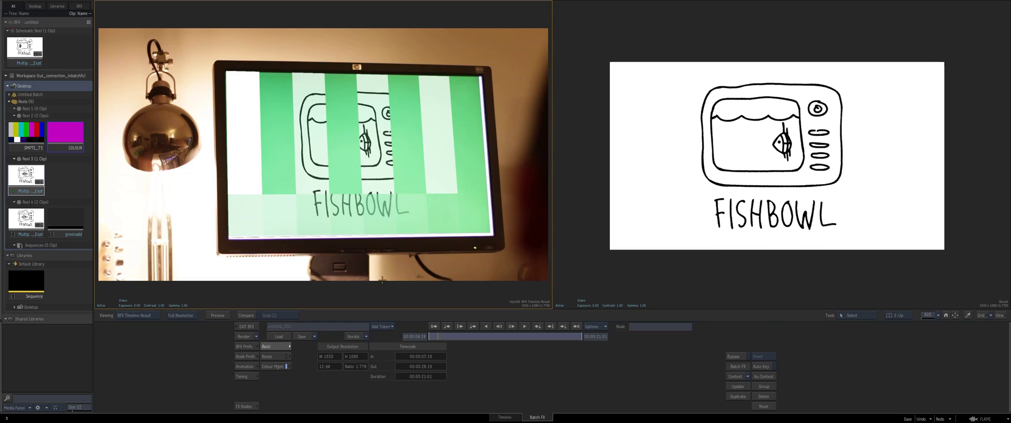
scroll(487, 238, "down", 1)
left_click(595, 327)
left_click(594, 388)
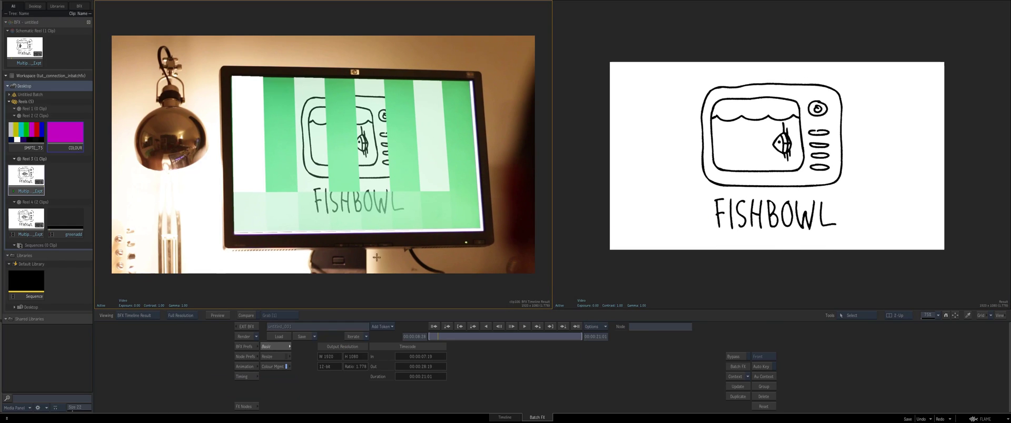
- Disconnect the Colour Source from the output node and connect the Fishbowl clip's matte to the output's matte input
key("F4")
left_click_drag(455, 200, 400, 203)
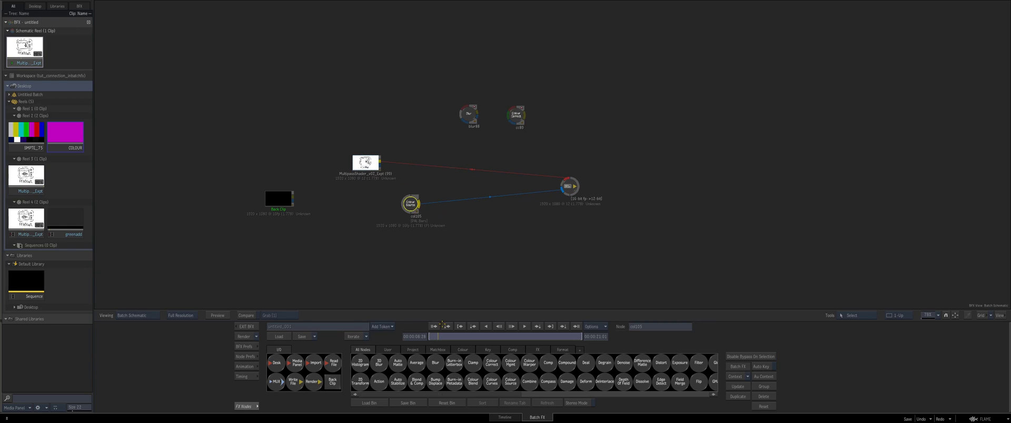
left_click_drag(506, 189, 501, 209)
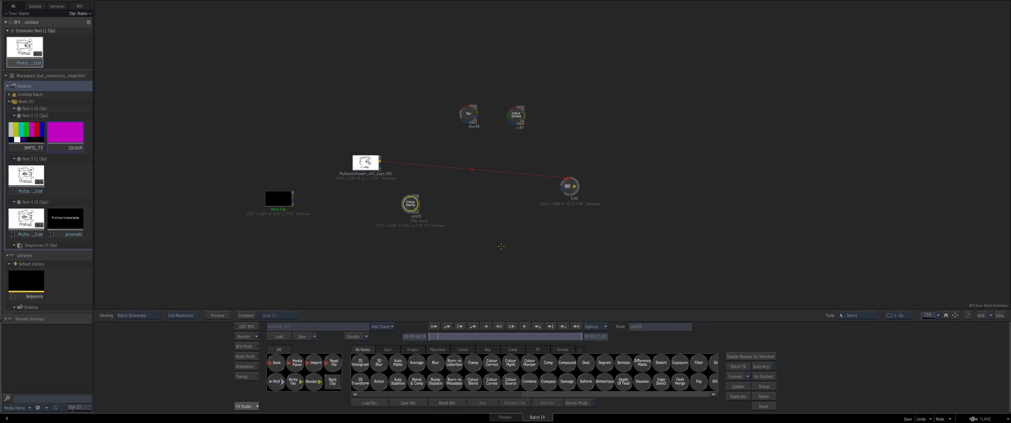
key("F4")
key("F4")
left_click_drag(411, 204, 419, 211)
left_click_drag(569, 186, 552, 171)
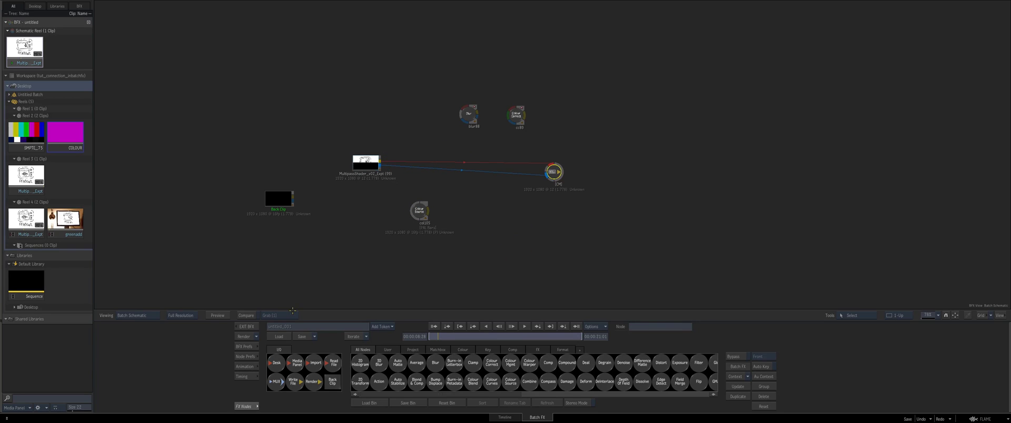
- Switch the second viewport to the BFX Timeline Result and place the Batch schematic beside it
key("F4")
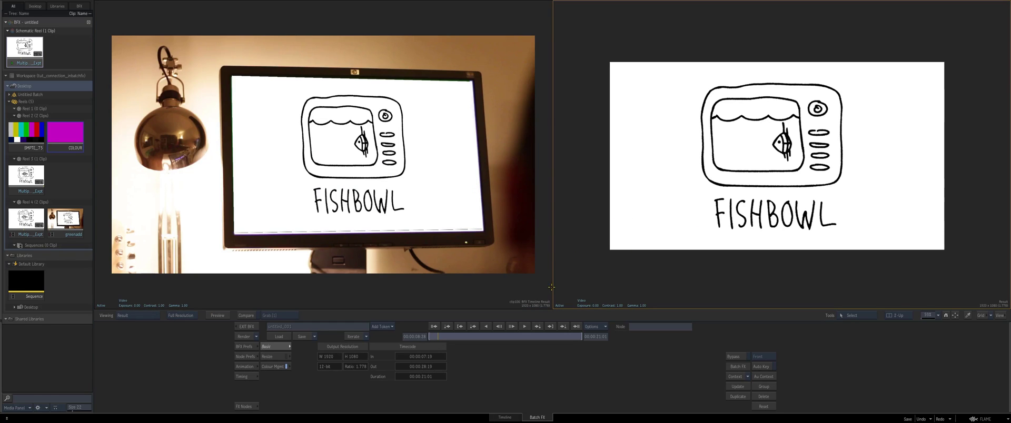
left_click(177, 315)
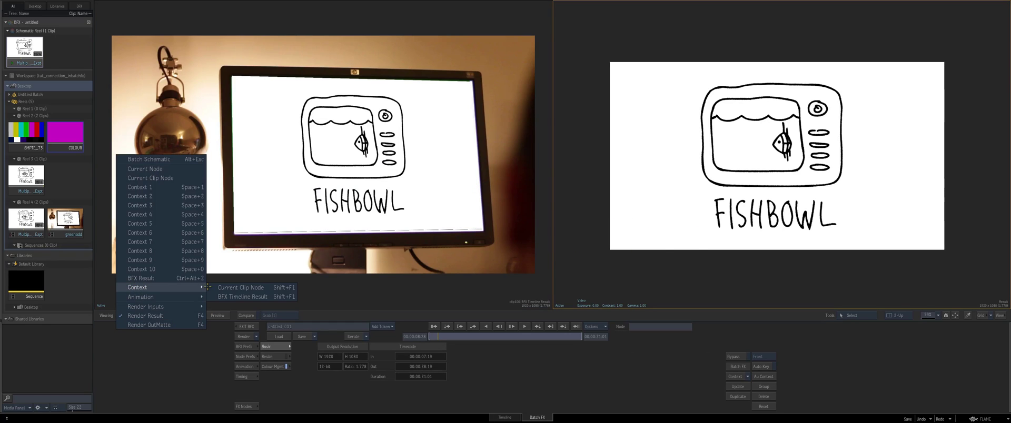
left_click(254, 293)
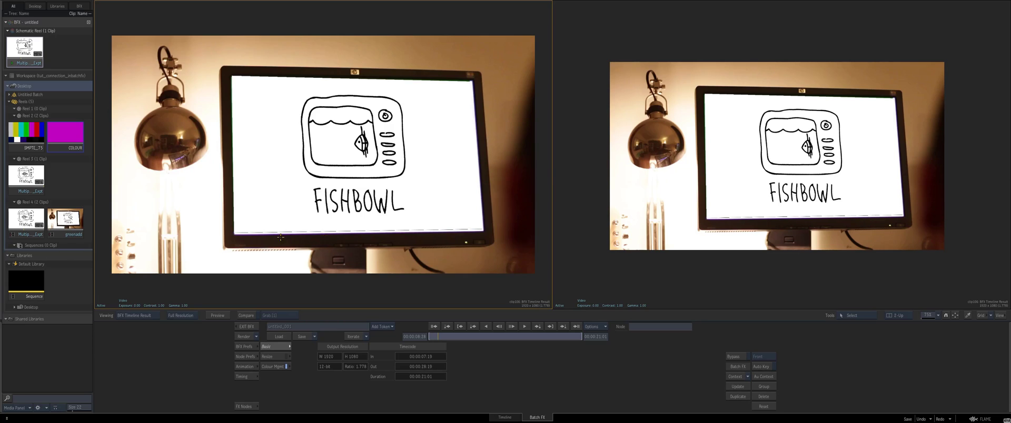
key("F4")
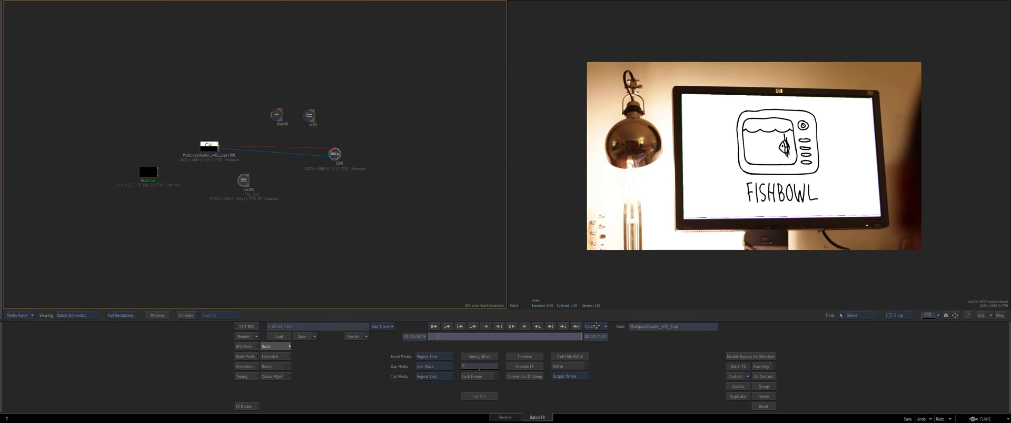
left_click(597, 326)
left_click(605, 388)
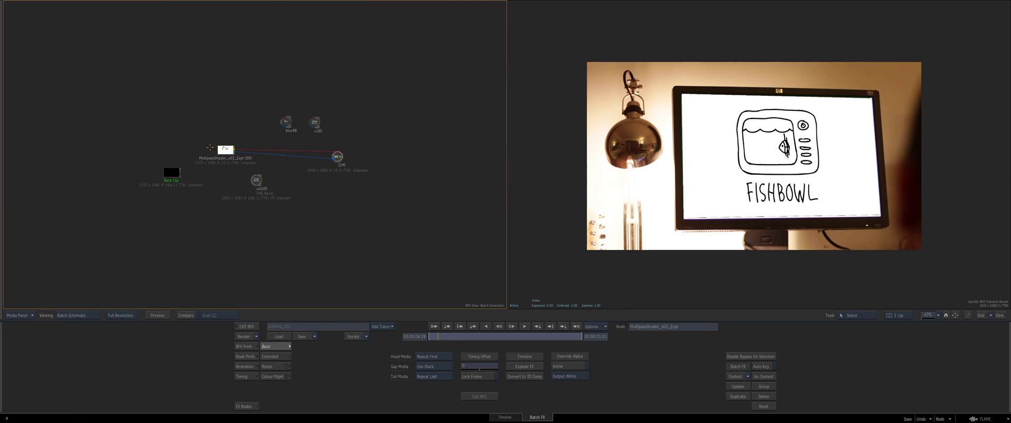
- Insert a Blur node between the Fishbowl clip and the output node's front input
left_click_drag(453, 336, 512, 343)
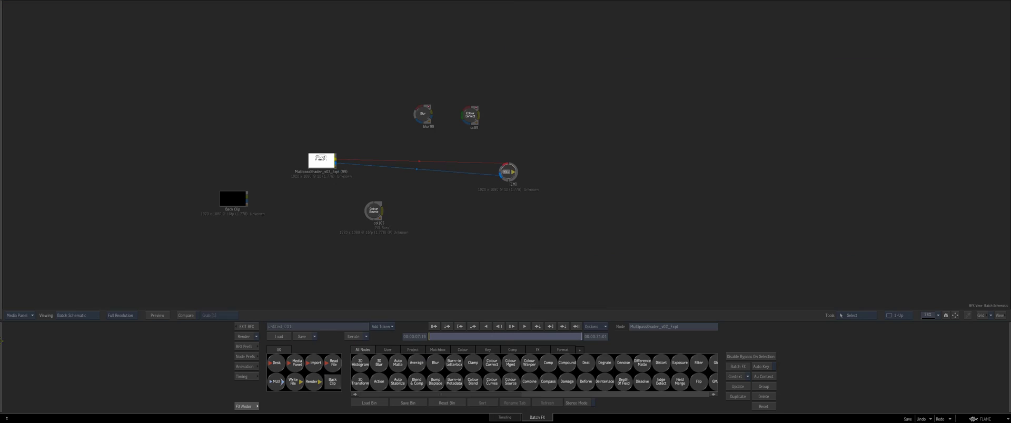
left_click(473, 348)
left_click(381, 349)
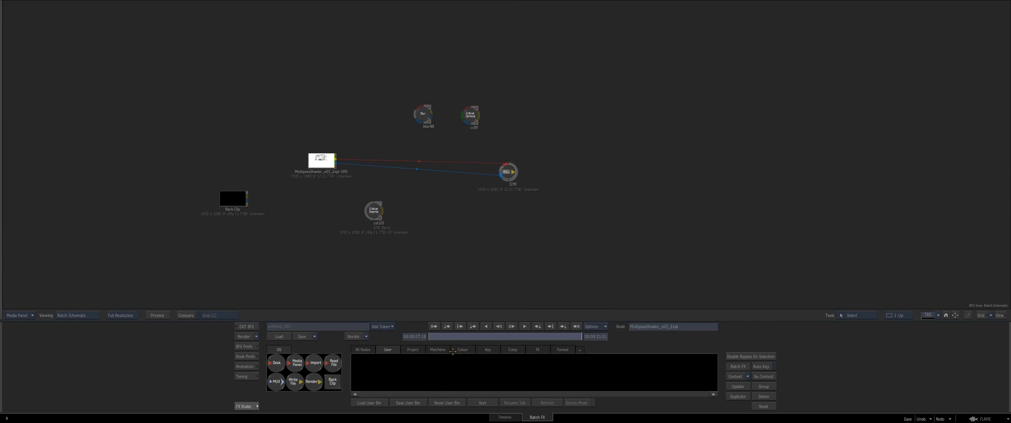
left_click_drag(436, 364, 400, 159)
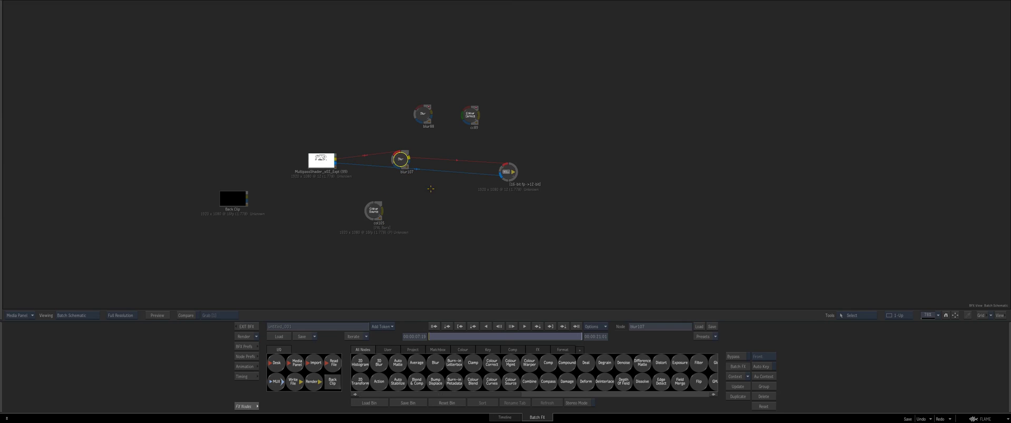
- Preview the blurred drawing composited on the greenadd shots beside the schematic in a two-up view, and exit Batch FX
key("alt+2")
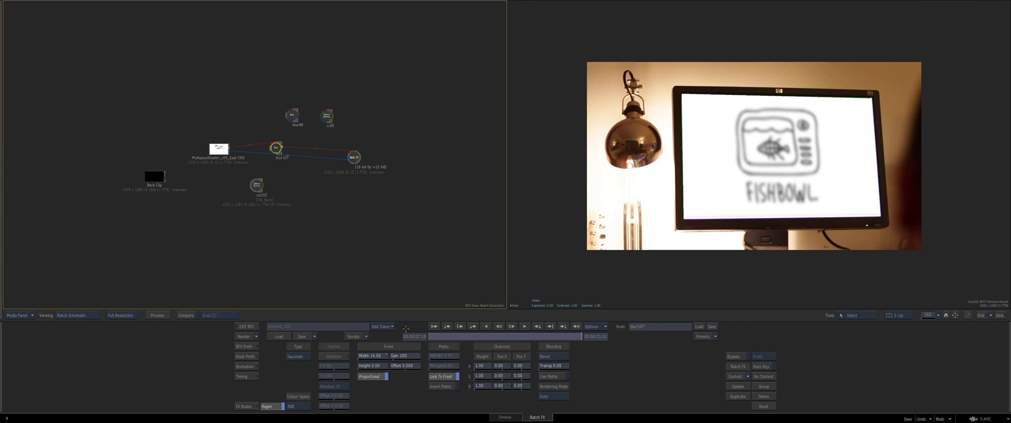
left_click_drag(463, 335, 513, 336)
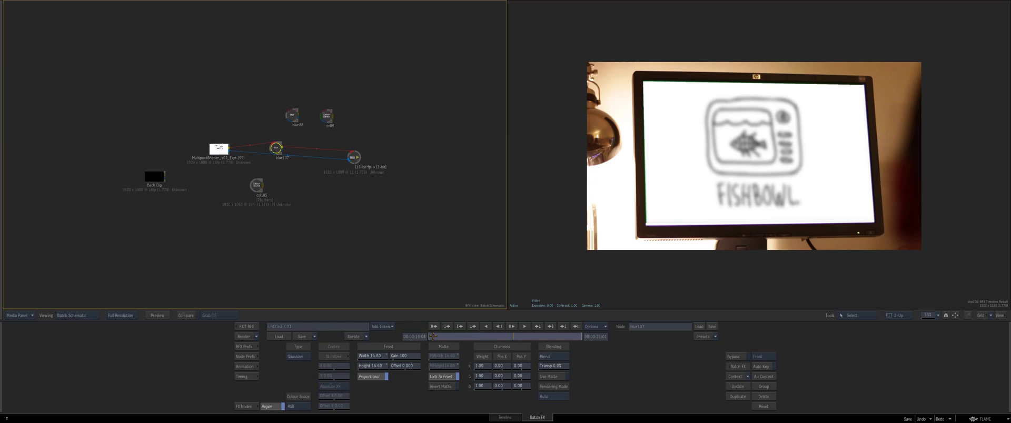
left_click_drag(433, 336, 514, 336)
left_click(244, 326)
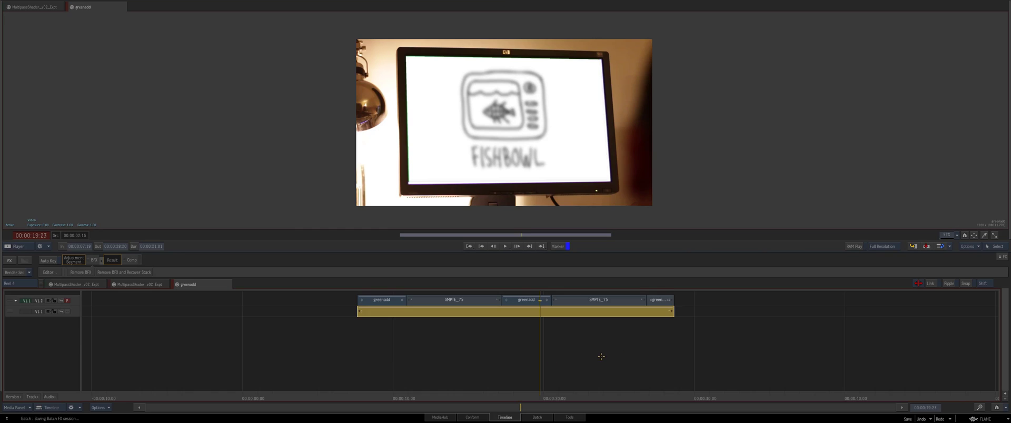
- Compare the lower track with the top-track composite and check the blurred drawing on the first greenadd shot
key("Down")
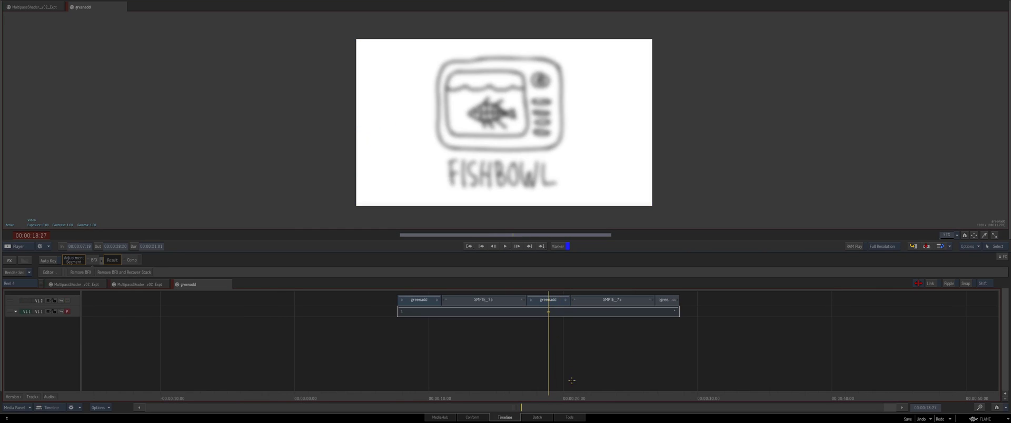
key("Up")
left_click(454, 392)
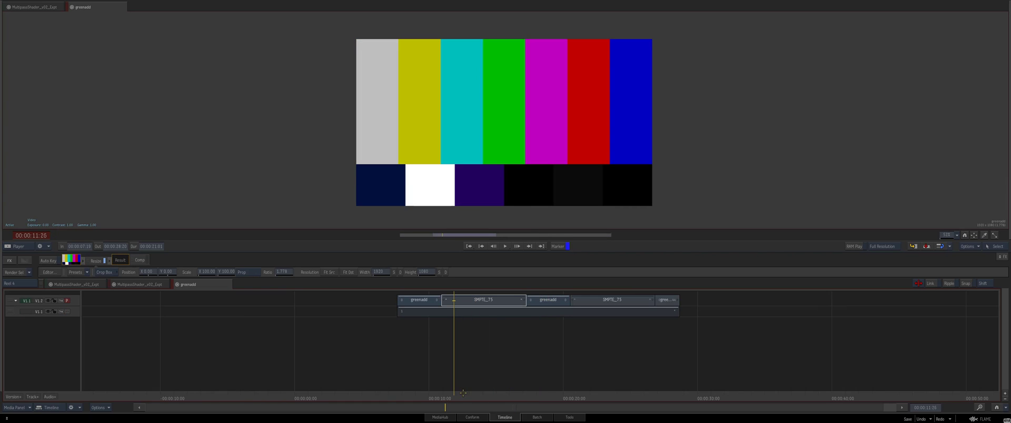
left_click(410, 382)
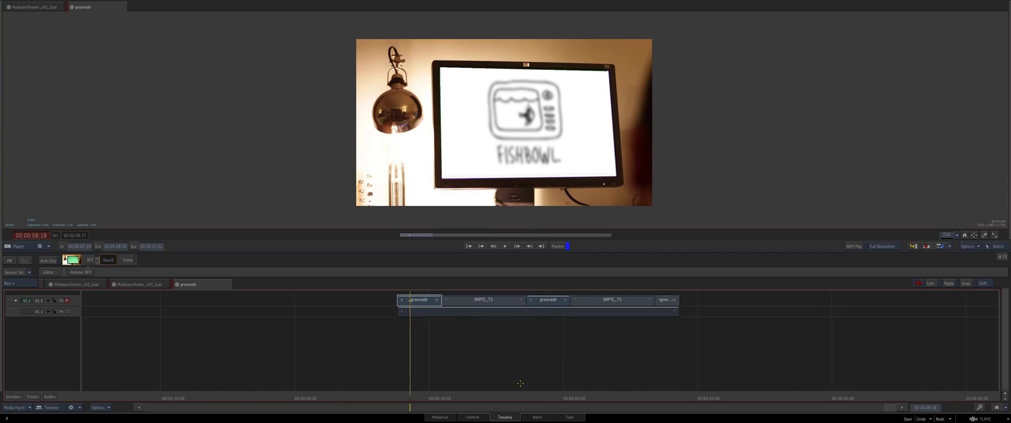